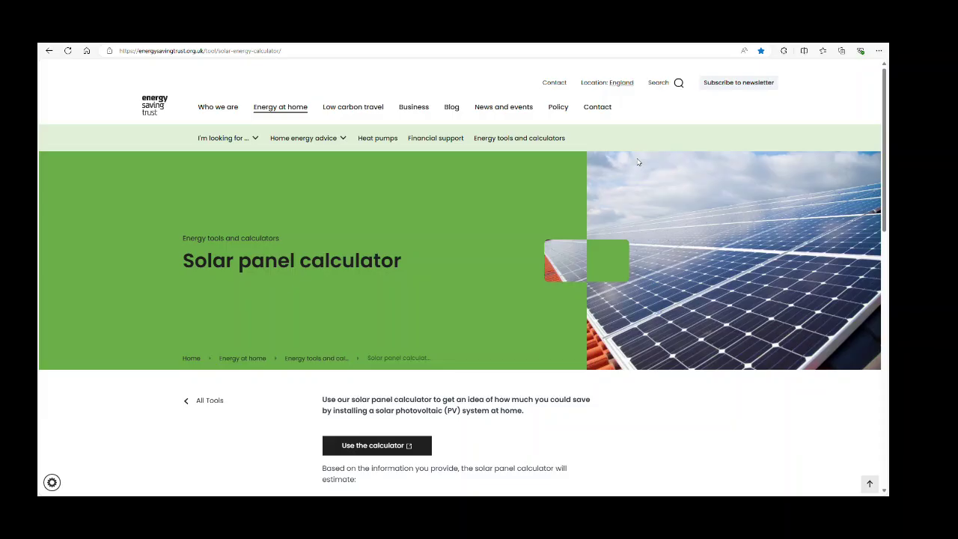
Review what the solar panel calculator estimates and open the calculator.
{"action": "scroll", "coordinate": [636, 161], "scroll_direction": "down", "scroll_amount": 4}
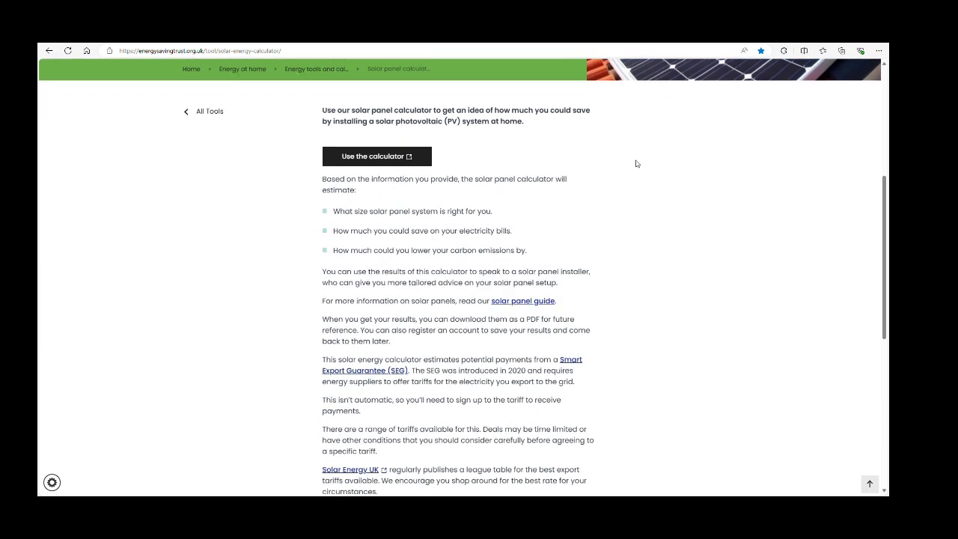
{"action": "left_click_drag", "start_coordinate": [323, 170], "coordinate": [566, 277]}
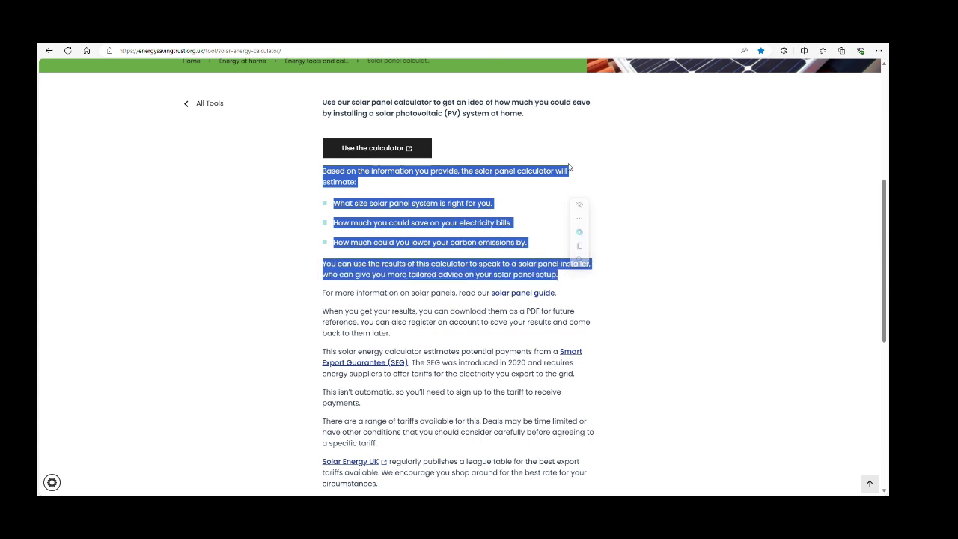
{"action": "left_click", "coordinate": [385, 149]}
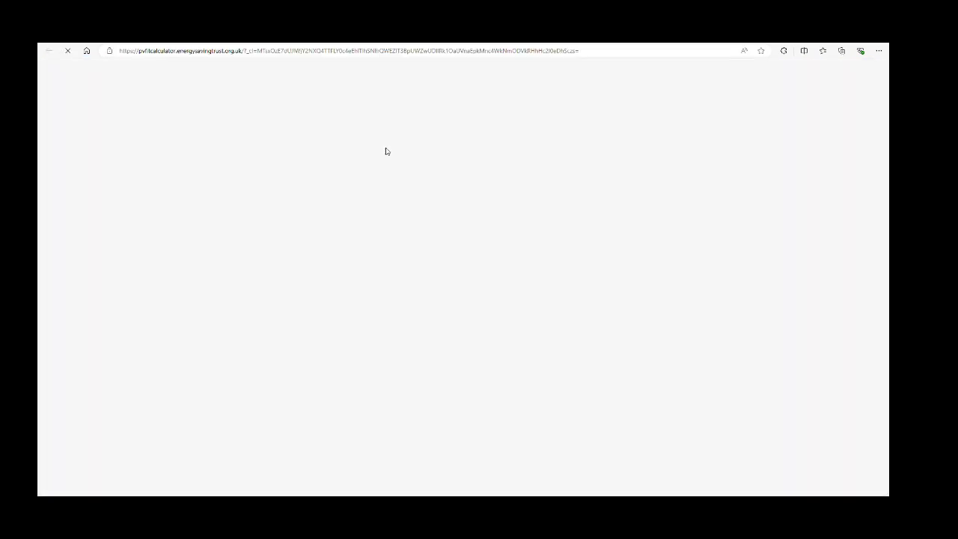
Review what the tool will report, accept the privacy statement and start the solar calculator.
{"action": "scroll", "coordinate": [370, 161], "scroll_direction": "down", "scroll_amount": 4}
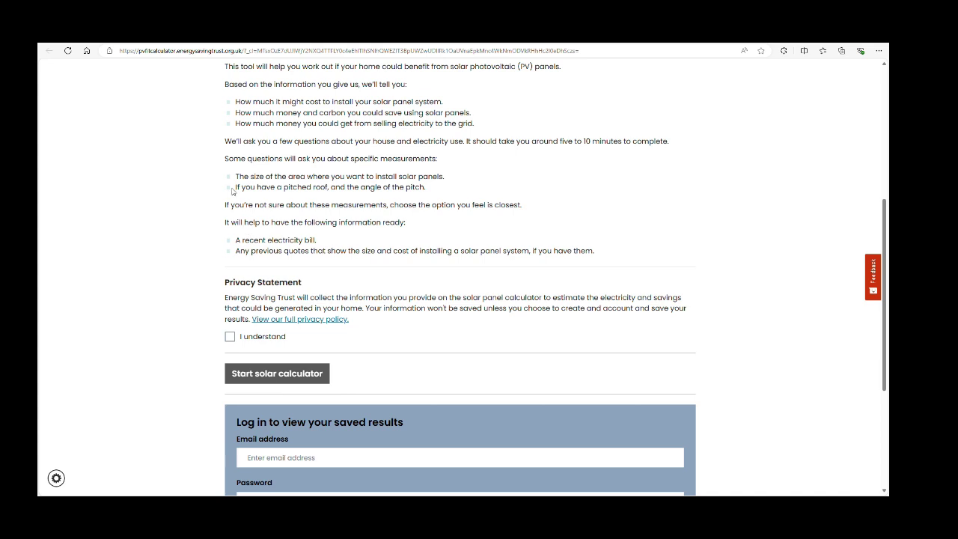
{"action": "left_click_drag", "start_coordinate": [225, 84], "coordinate": [482, 128]}
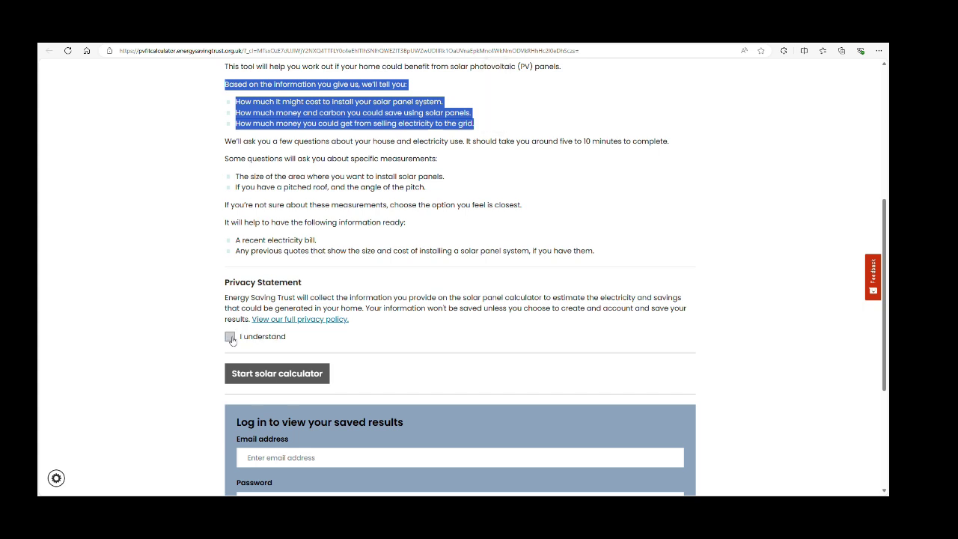
{"action": "left_click", "coordinate": [231, 339]}
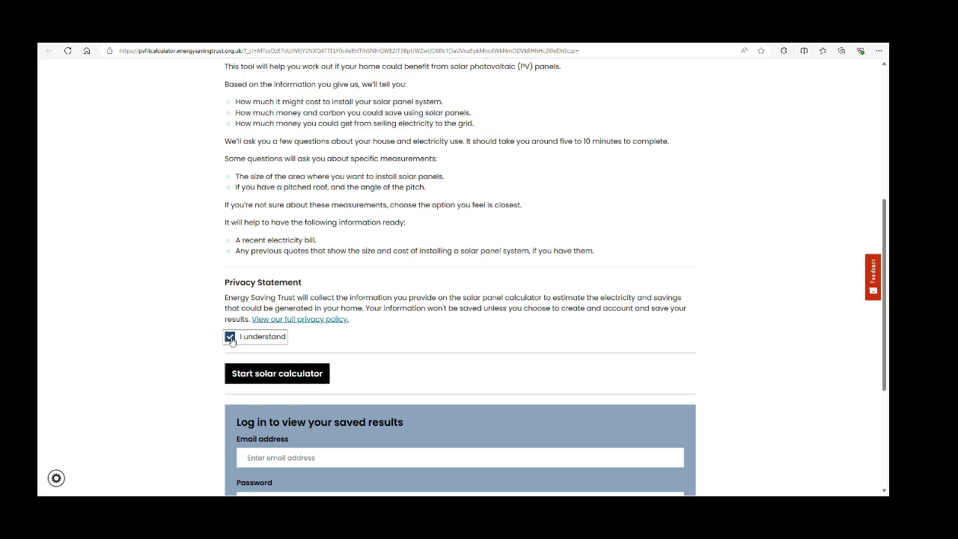
{"action": "left_click", "coordinate": [279, 376]}
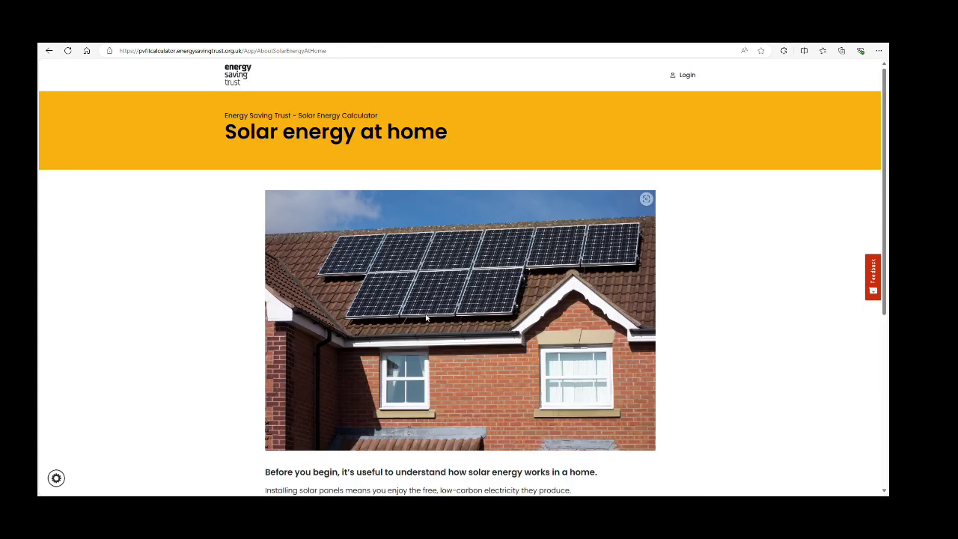
Read the introduction to solar energy at home, including the kWp and kWh terms, and continue to the home location question.
{"action": "scroll", "coordinate": [379, 199], "scroll_direction": "down", "scroll_amount": 2}
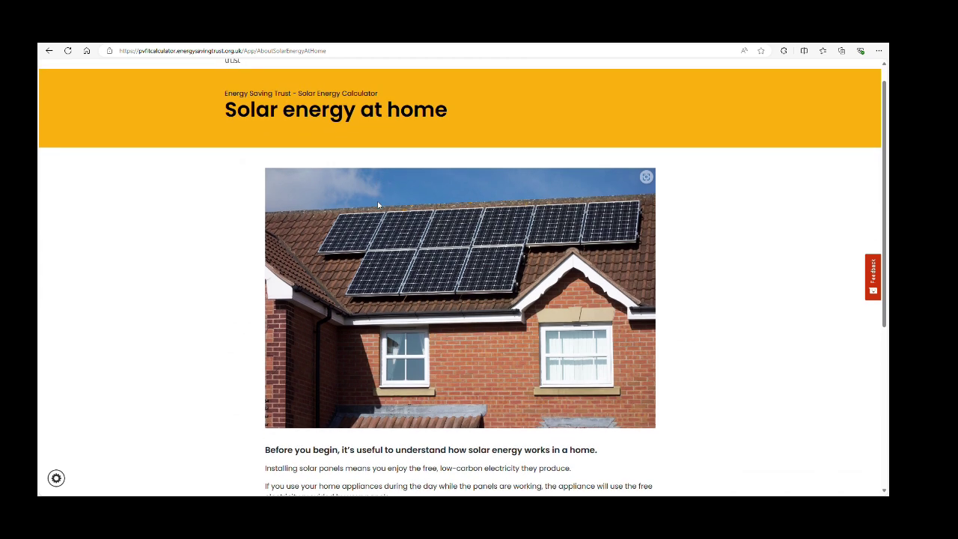
{"action": "scroll", "coordinate": [378, 203], "scroll_direction": "down", "scroll_amount": 2}
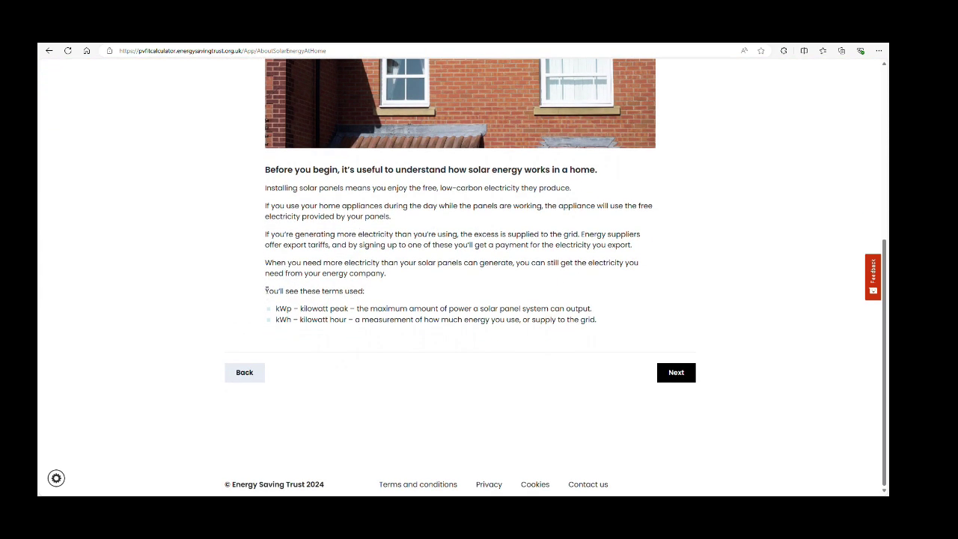
{"action": "left_click_drag", "start_coordinate": [266, 291], "coordinate": [608, 330]}
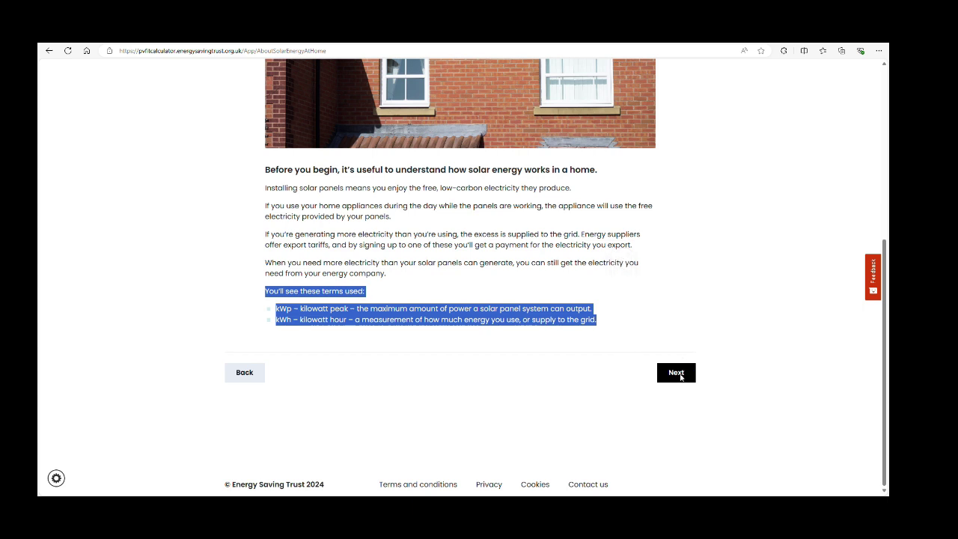
{"action": "left_click", "coordinate": [682, 377]}
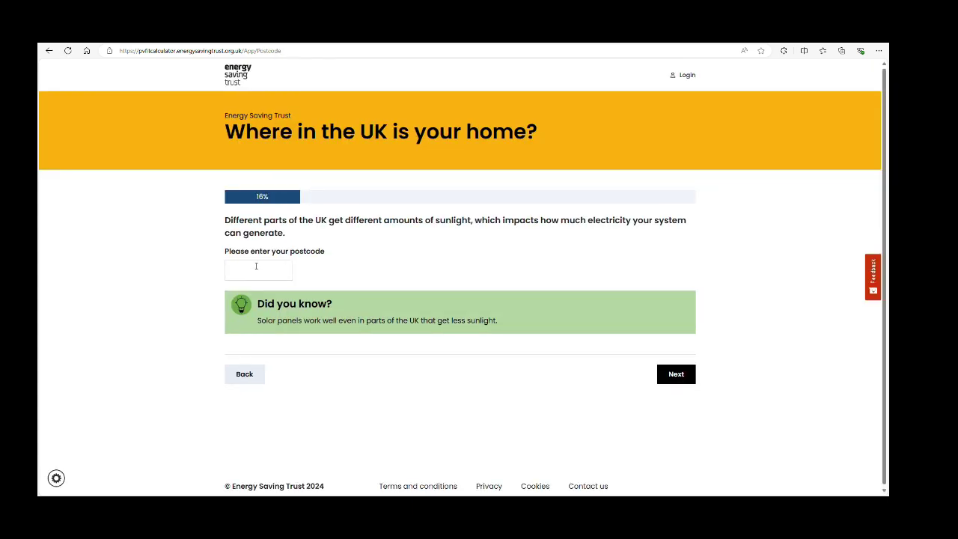
Enter the home's postcode and submit it.
{"action": "left_click", "coordinate": [252, 270]}
{"action": "type", "text": "B5 7TW"}
{"action": "left_click", "coordinate": [684, 380]}
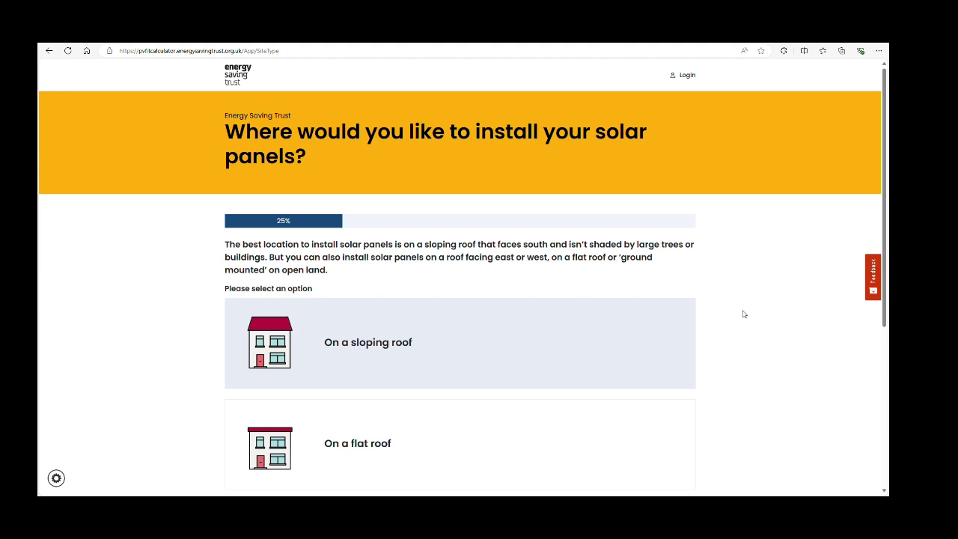
Choose a sloping roof as the installation location for the solar panels and submit the answer.
{"action": "scroll", "coordinate": [747, 303], "scroll_direction": "down", "scroll_amount": 2}
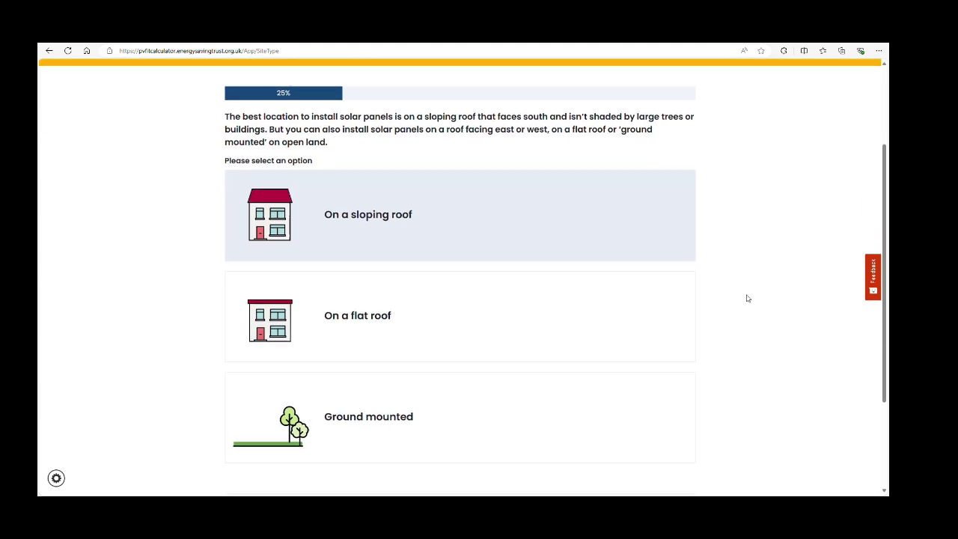
{"action": "scroll", "coordinate": [747, 298], "scroll_direction": "down", "scroll_amount": 1}
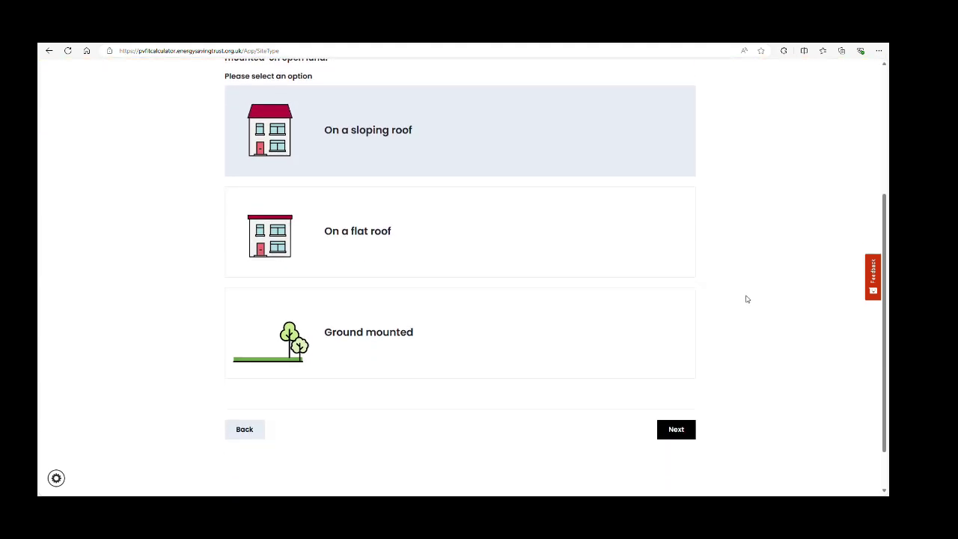
{"action": "left_click", "coordinate": [313, 132]}
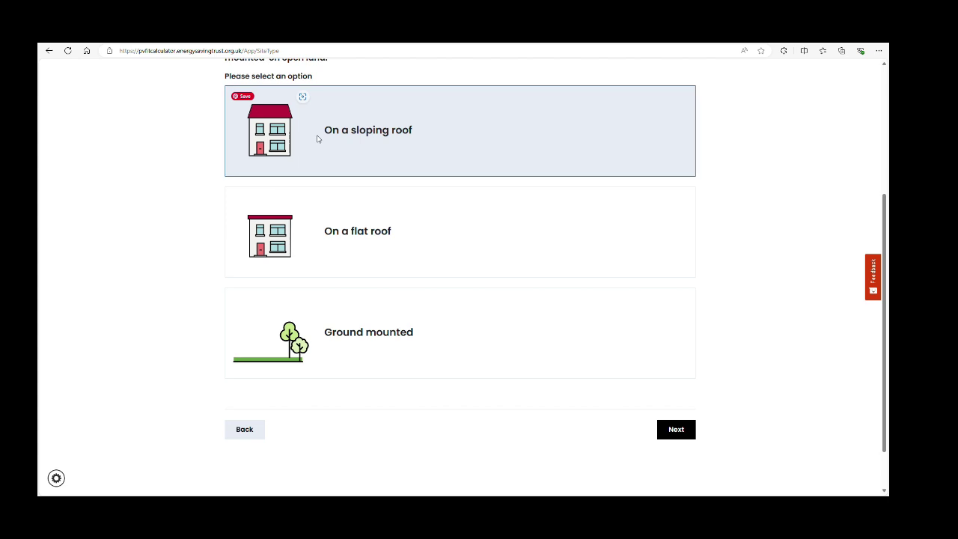
{"action": "left_click", "coordinate": [677, 433]}
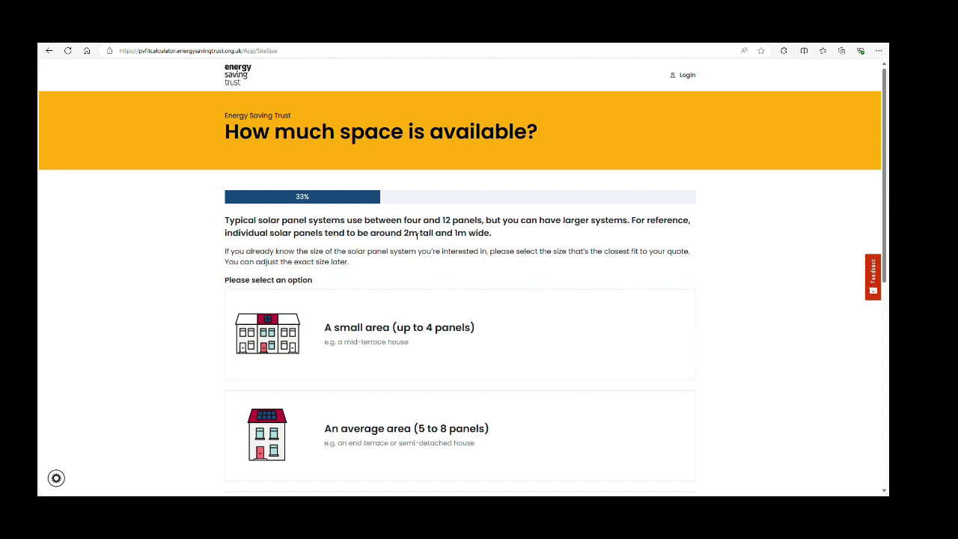
Compare the available space options, choose a large area (9 to 12 panels) and submit the answer.
{"action": "scroll", "coordinate": [417, 238], "scroll_direction": "down", "scroll_amount": 2}
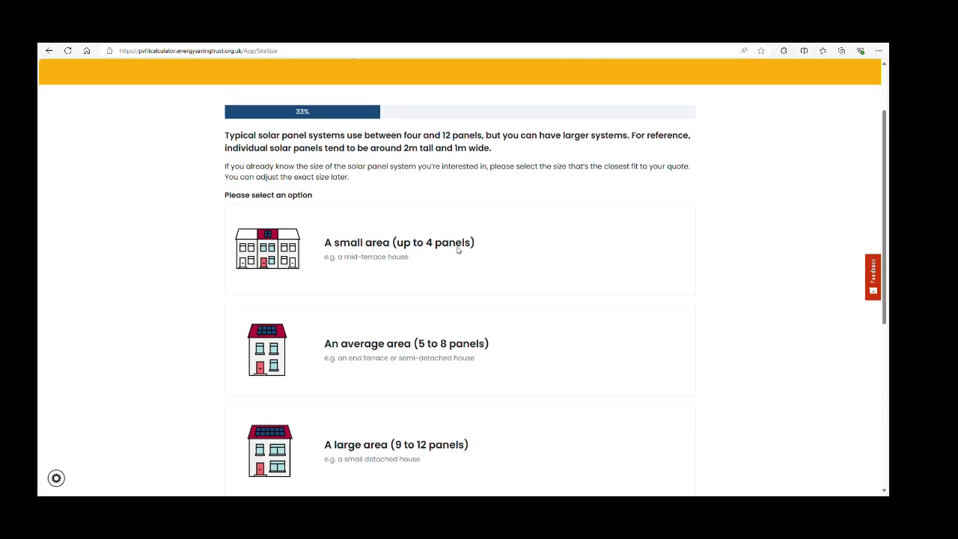
{"action": "scroll", "coordinate": [429, 276], "scroll_direction": "down", "scroll_amount": 2}
{"action": "scroll", "coordinate": [429, 275], "scroll_direction": "down", "scroll_amount": 1}
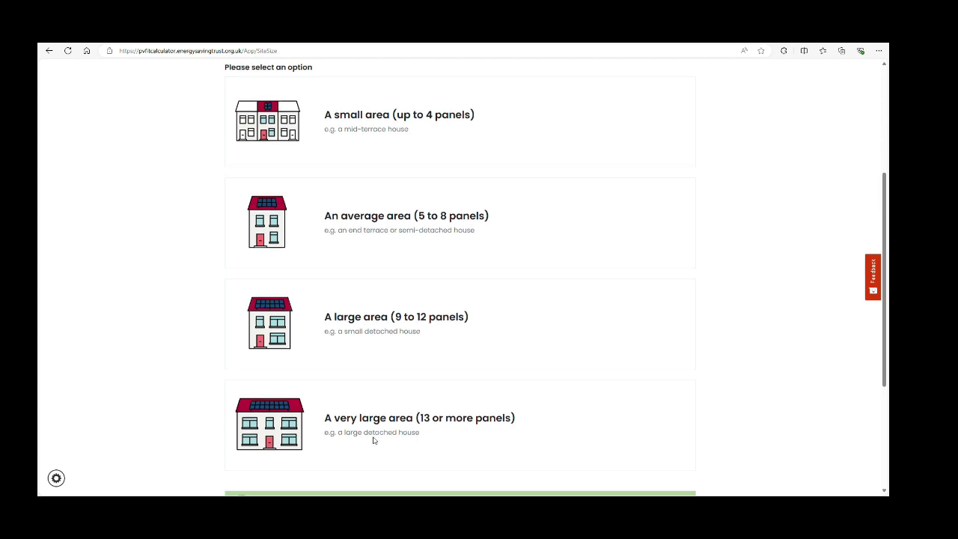
{"action": "scroll", "coordinate": [372, 436], "scroll_direction": "down", "scroll_amount": 1}
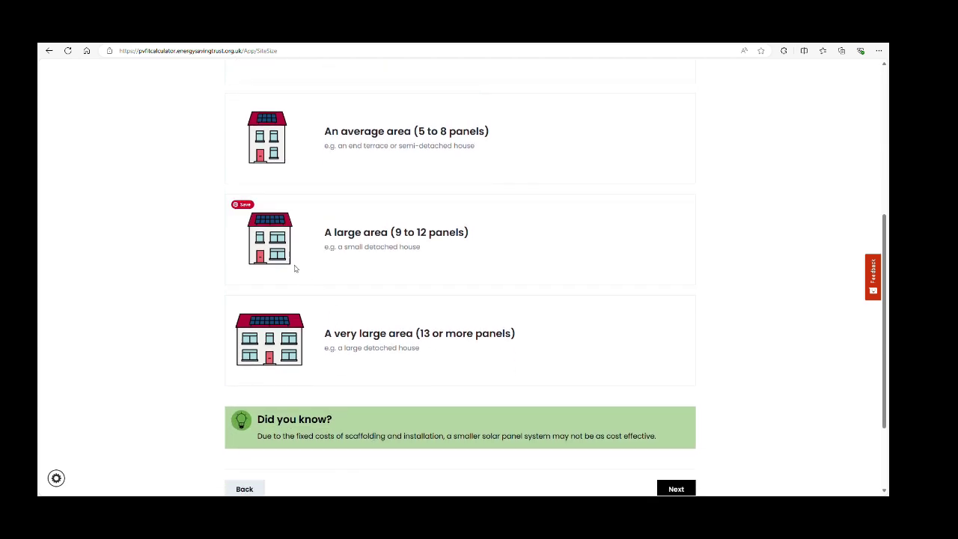
{"action": "left_click", "coordinate": [279, 235]}
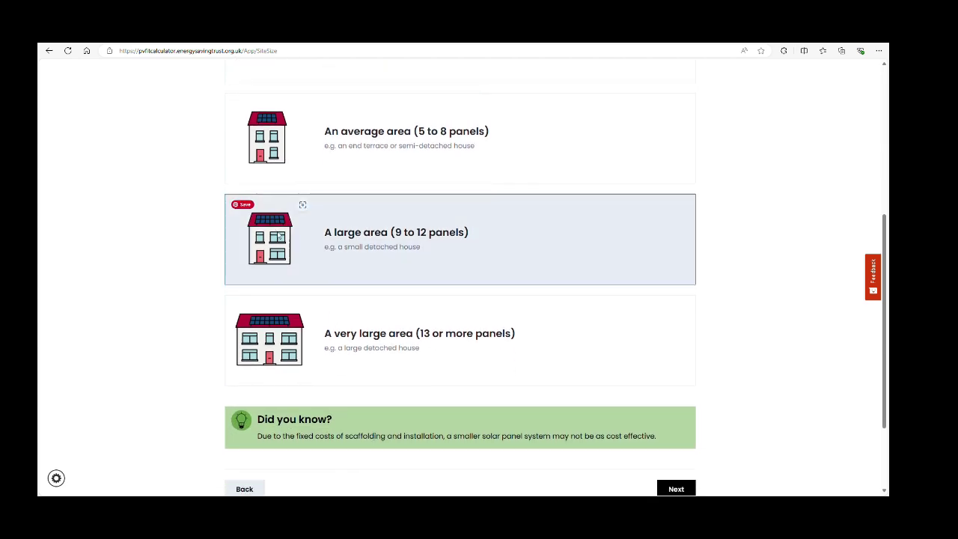
{"action": "scroll", "coordinate": [738, 349], "scroll_direction": "down", "scroll_amount": 2}
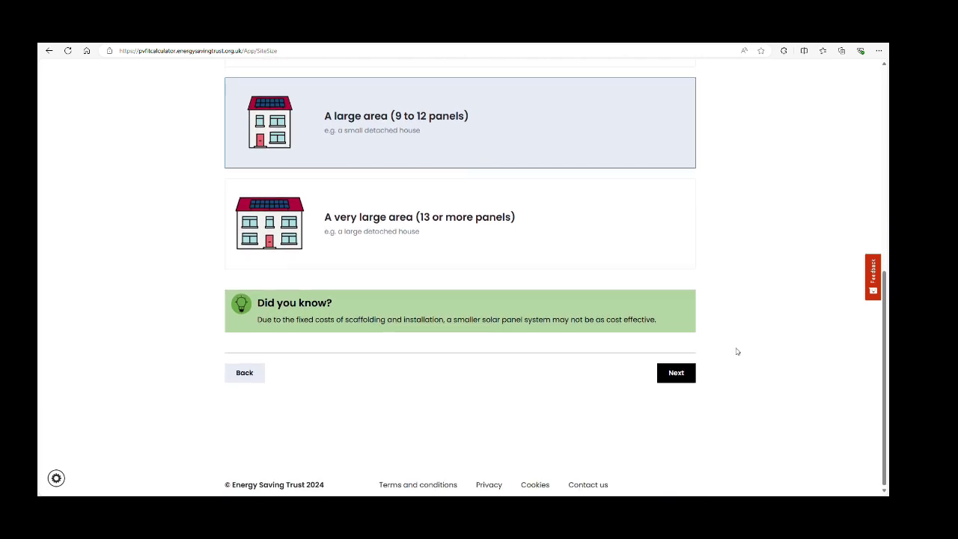
{"action": "left_click", "coordinate": [677, 377]}
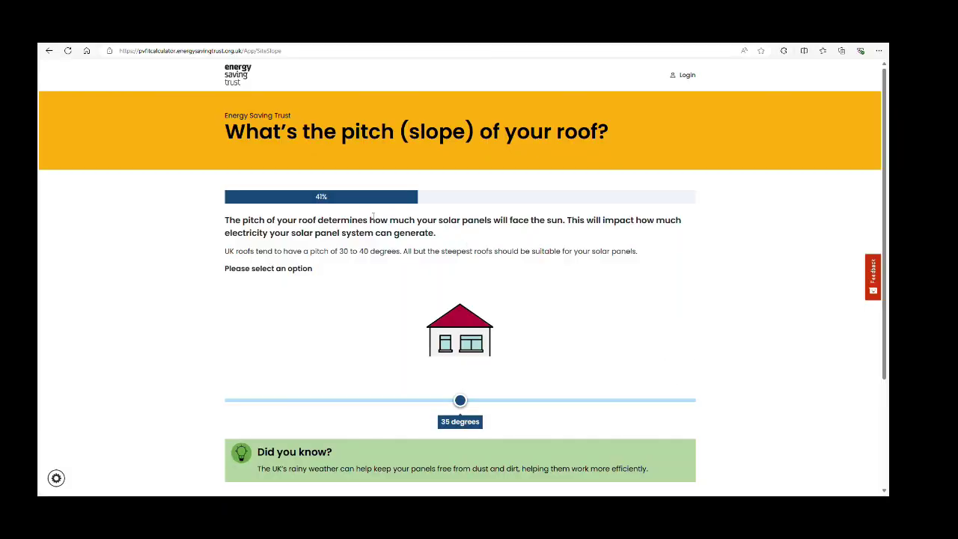
Check the typical UK roof pitch guidance and accept a roof pitch of 35 degrees.
{"action": "left_click_drag", "start_coordinate": [227, 251], "coordinate": [405, 250]}
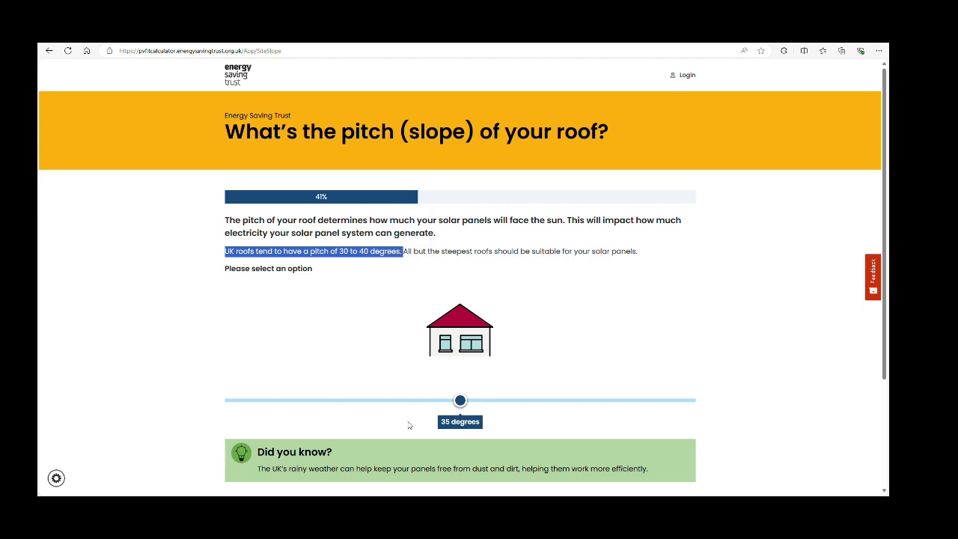
{"action": "scroll", "coordinate": [515, 422], "scroll_direction": "down", "scroll_amount": 1}
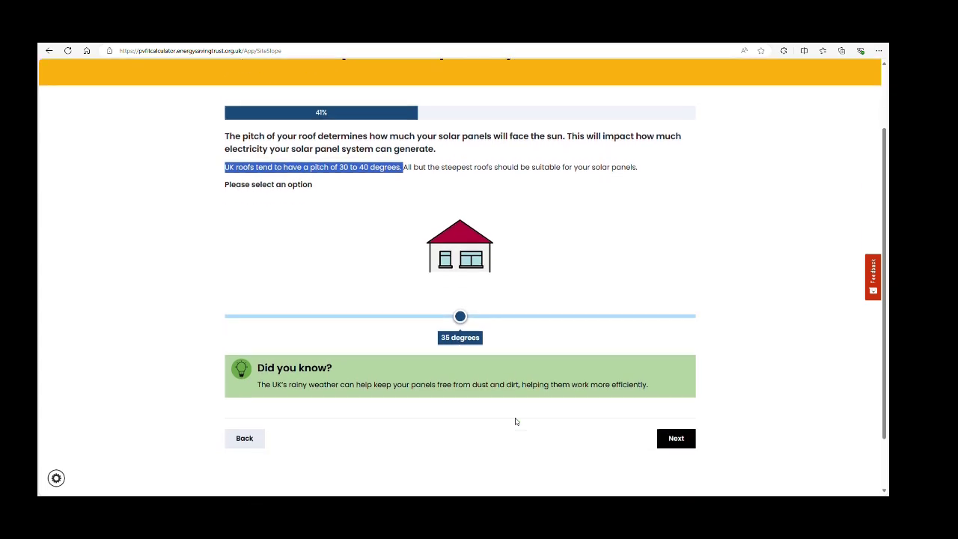
{"action": "left_click", "coordinate": [676, 397]}
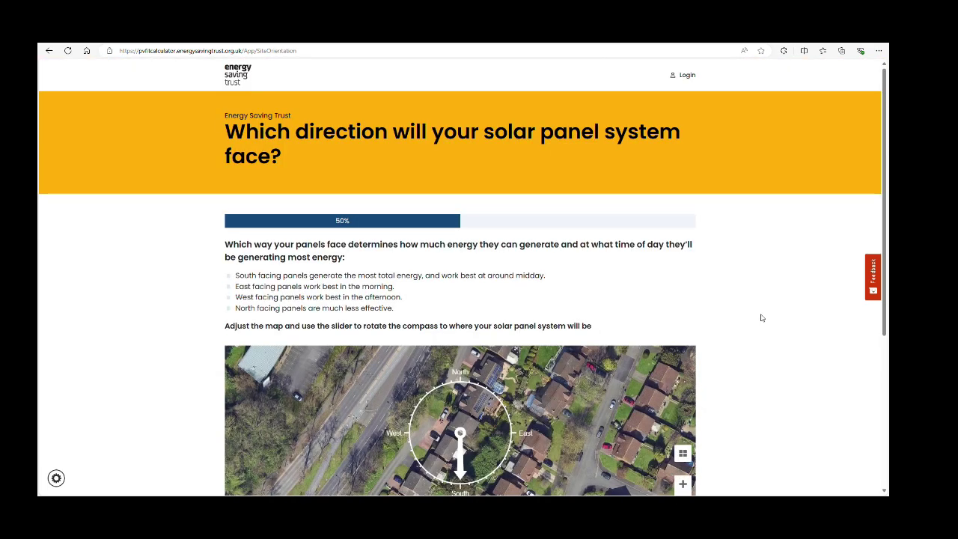
Centre the compass on the house roof, set the panel direction to South East and submit the answer.
{"action": "scroll", "coordinate": [756, 314], "scroll_direction": "down", "scroll_amount": 3}
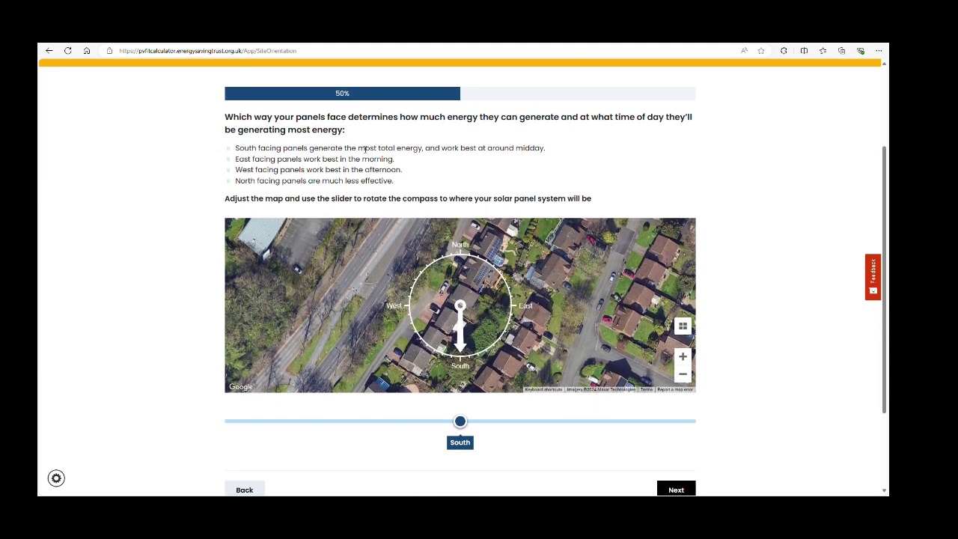
{"action": "left_click_drag", "start_coordinate": [236, 148], "coordinate": [398, 183]}
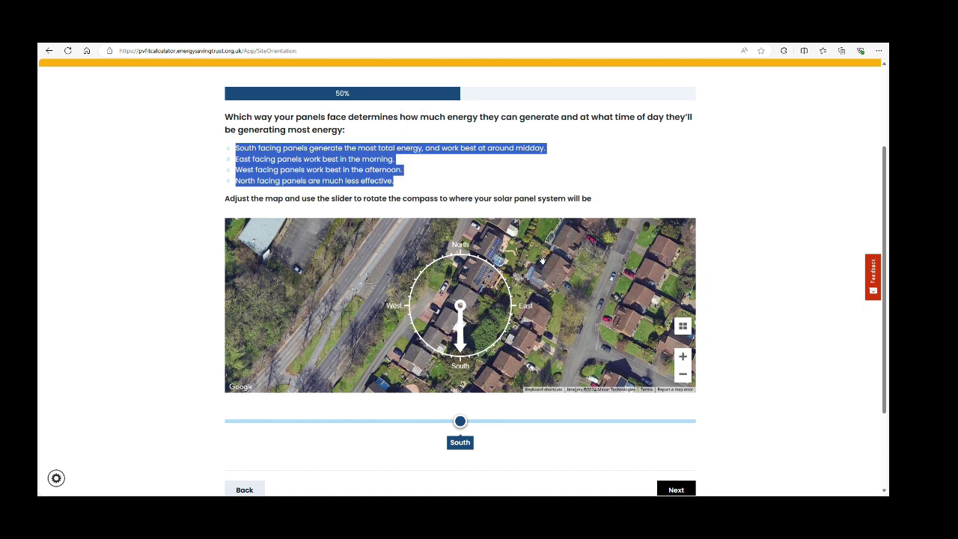
{"action": "left_click_drag", "start_coordinate": [542, 258], "coordinate": [521, 279]}
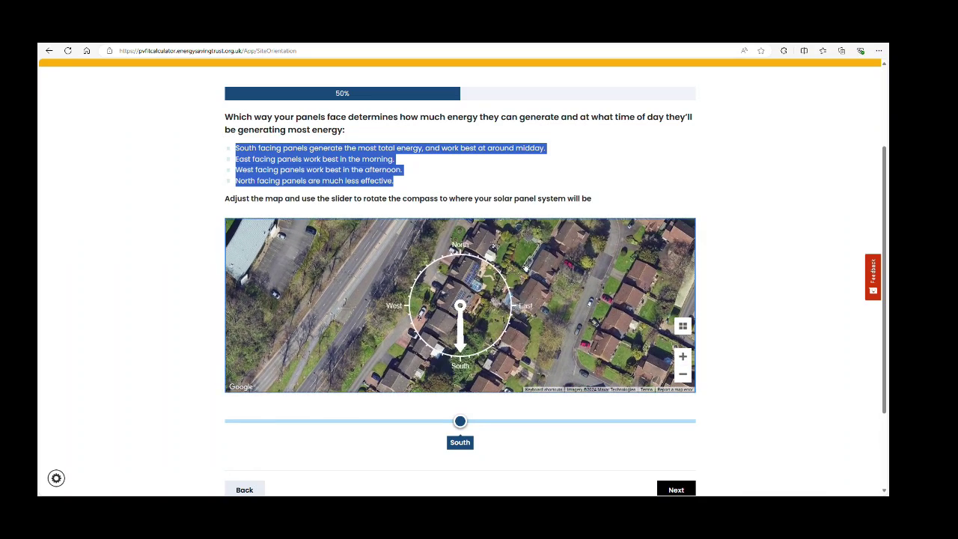
{"action": "left_click_drag", "start_coordinate": [460, 421], "coordinate": [387, 417]}
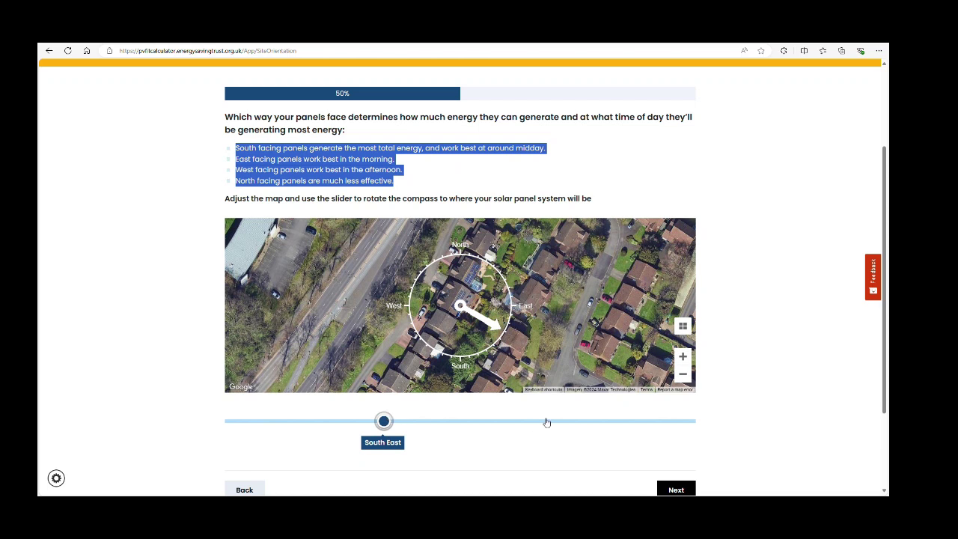
{"action": "scroll", "coordinate": [729, 390], "scroll_direction": "down", "scroll_amount": 1}
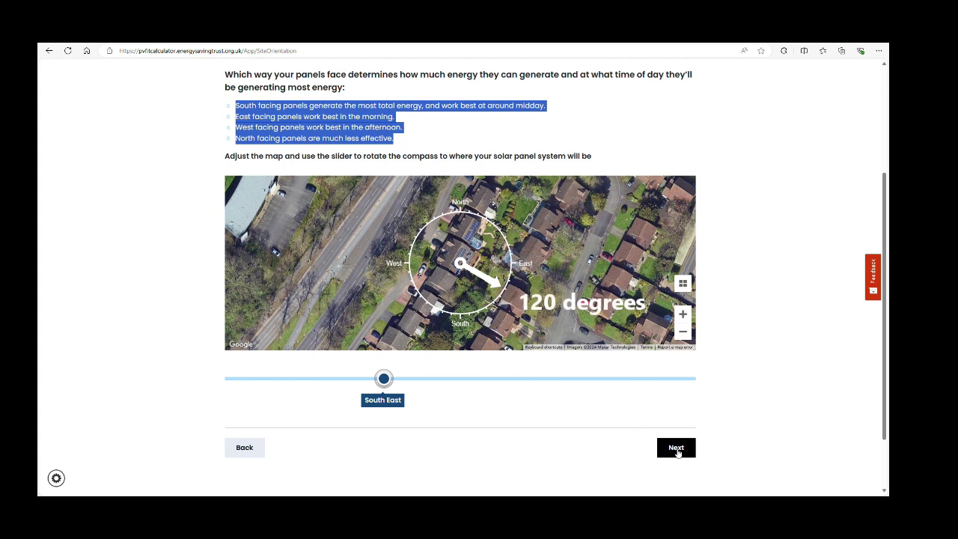
{"action": "left_click", "coordinate": [678, 452]}
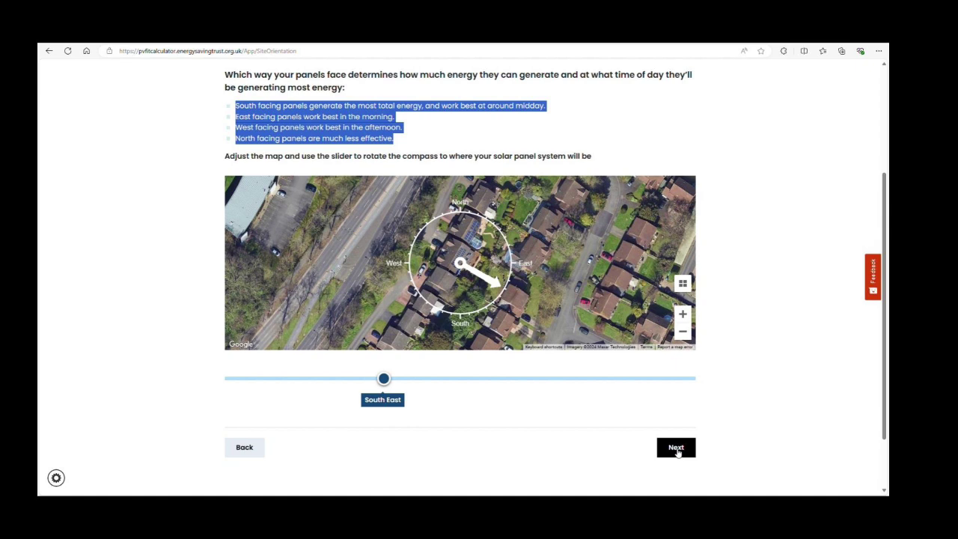
{"action": "left_click", "coordinate": [677, 449]}
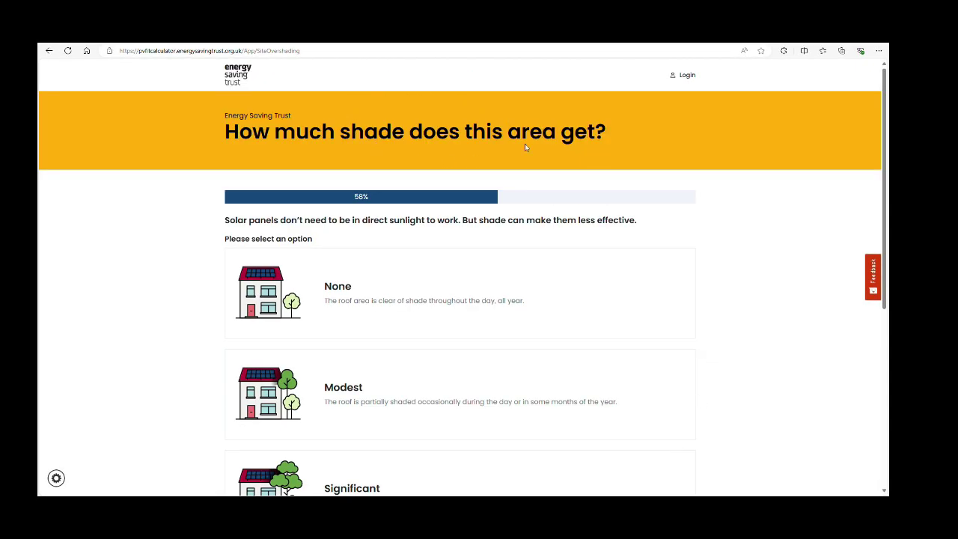
Review the shading options, then return to the panel direction question and check its map and compass.
{"action": "scroll", "coordinate": [502, 239], "scroll_direction": "down", "scroll_amount": 4}
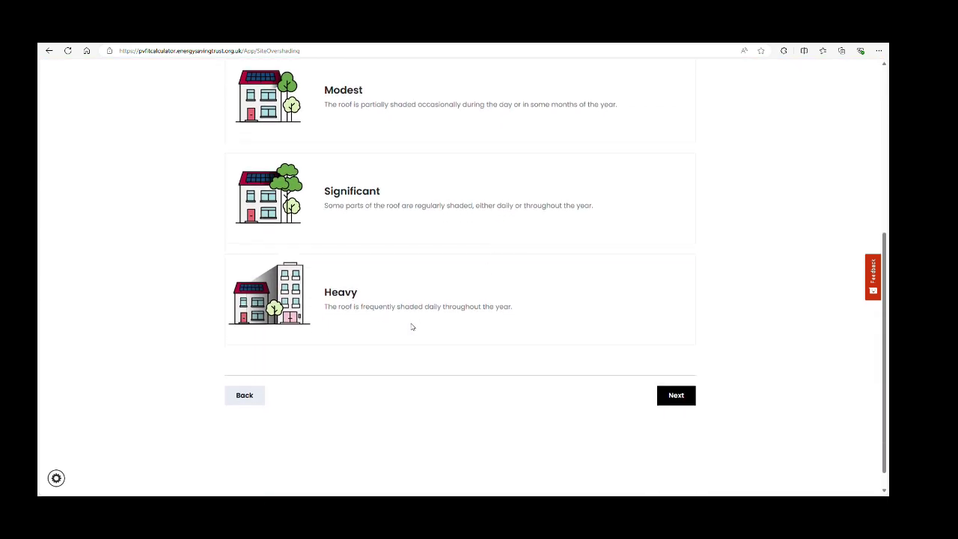
{"action": "left_click", "coordinate": [241, 395]}
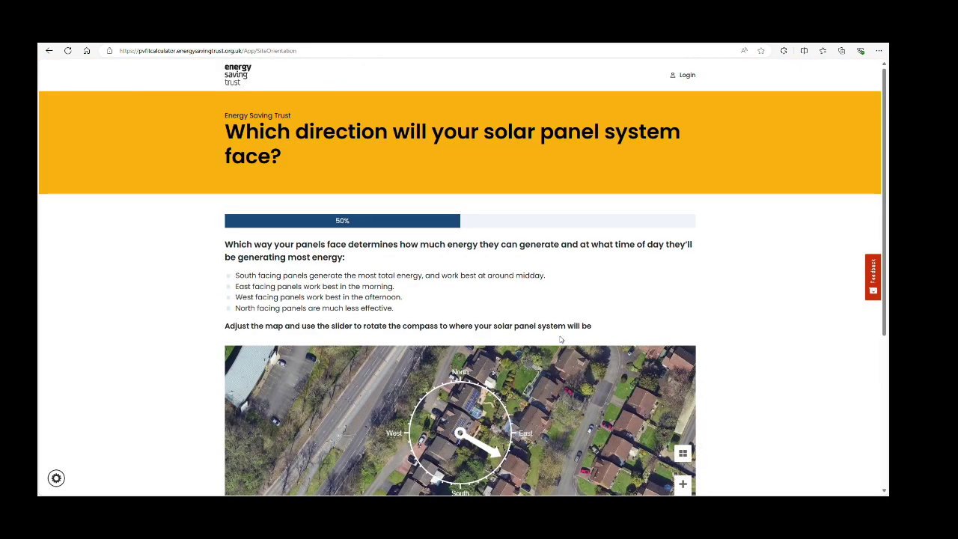
{"action": "scroll", "coordinate": [738, 293], "scroll_direction": "down", "scroll_amount": 3}
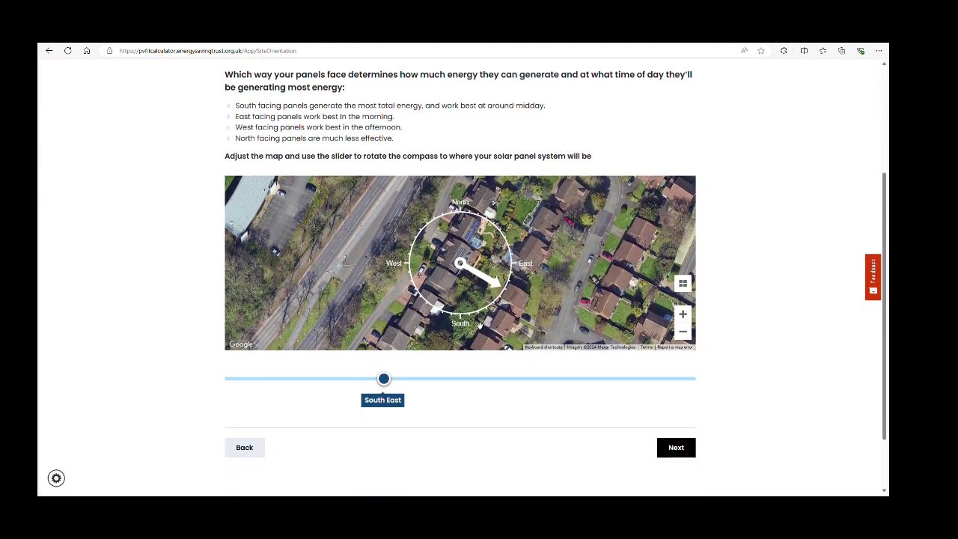
Keep the South East panel direction, choose None for the amount of shade on the roof, and submit the answer.
{"action": "left_click", "coordinate": [684, 449]}
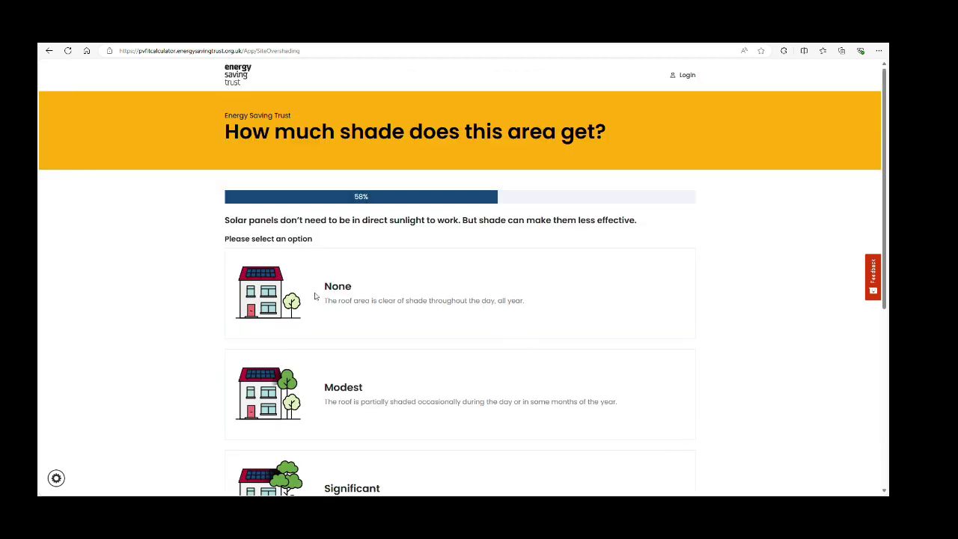
{"action": "left_click", "coordinate": [262, 284]}
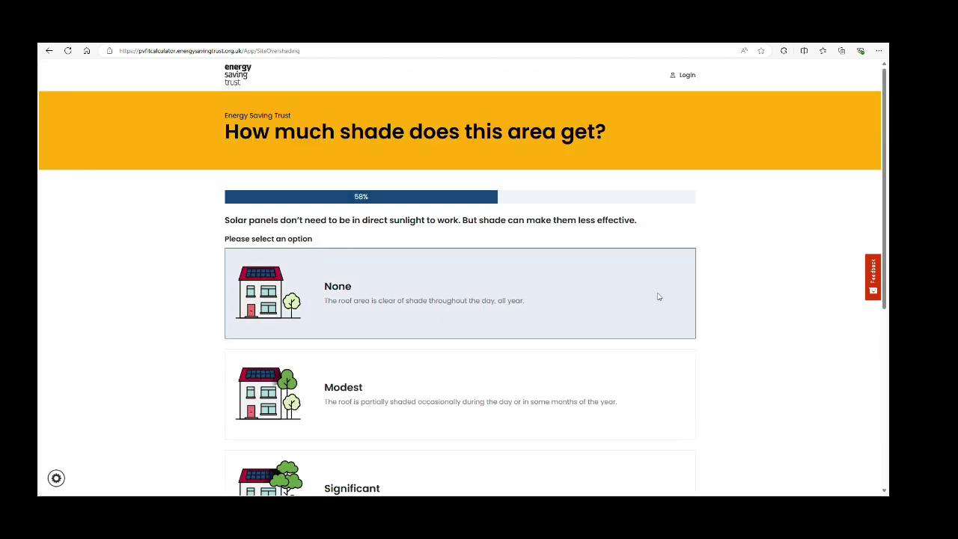
{"action": "scroll", "coordinate": [775, 296], "scroll_direction": "down", "scroll_amount": 1}
{"action": "scroll", "coordinate": [775, 295], "scroll_direction": "down", "scroll_amount": 2}
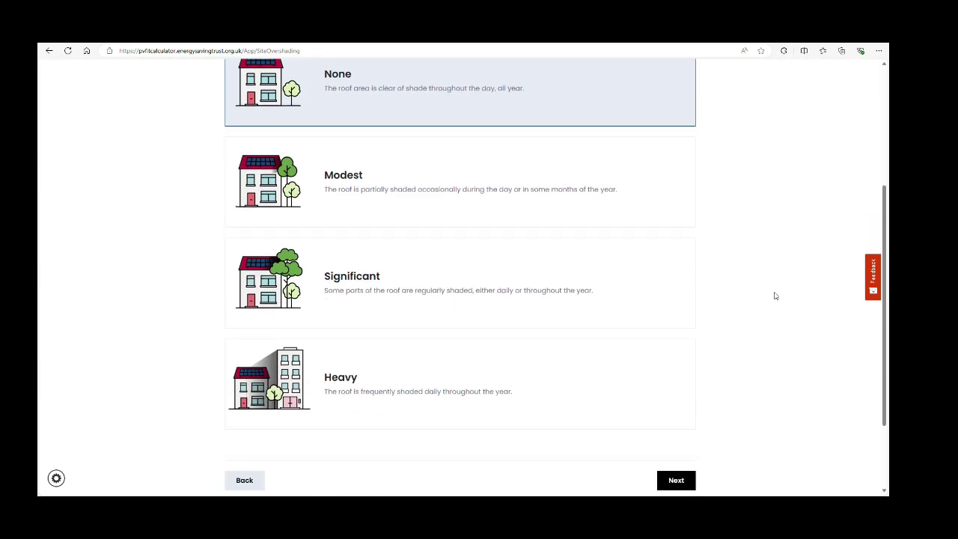
{"action": "left_click", "coordinate": [674, 484]}
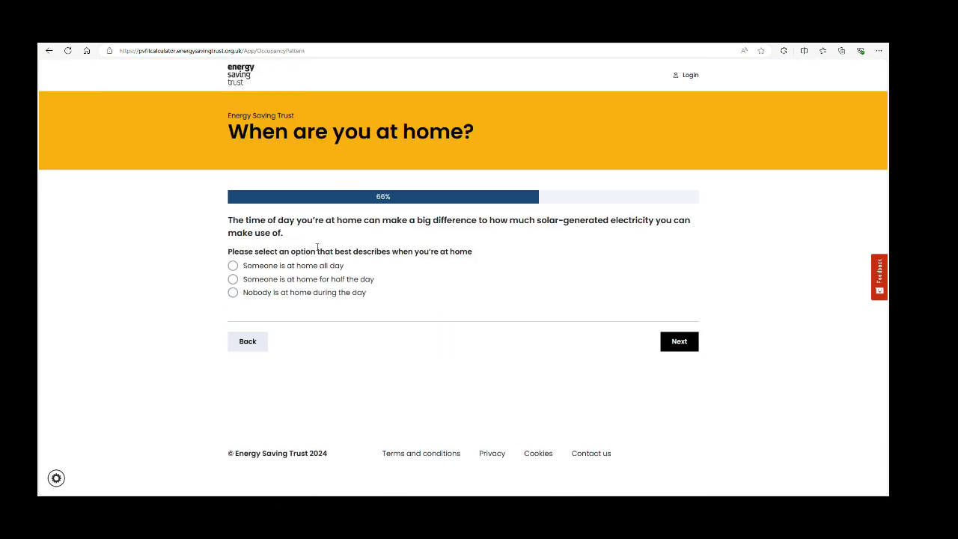
Answer that someone is at home for half the day and submit the occupancy question.
{"action": "left_click_drag", "start_coordinate": [229, 255], "coordinate": [479, 255]}
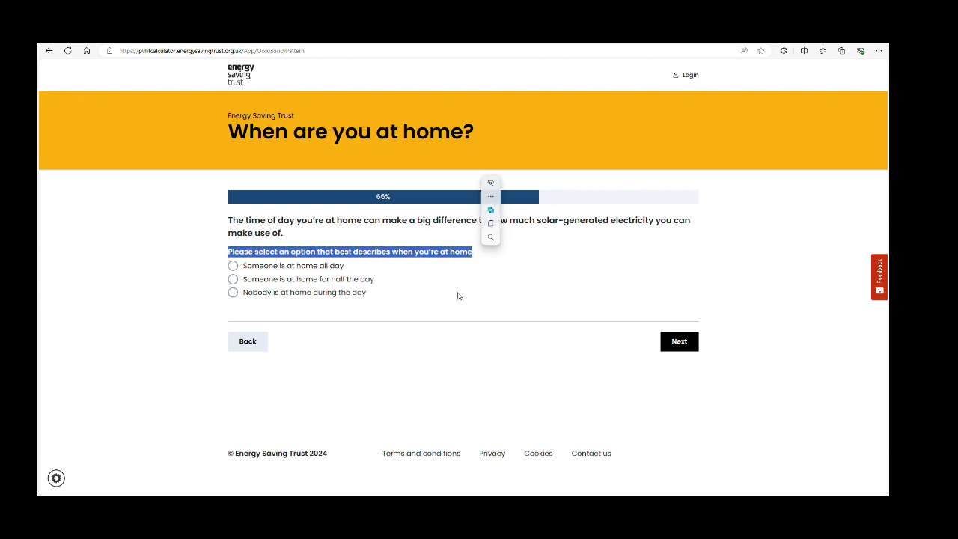
{"action": "left_click", "coordinate": [233, 278]}
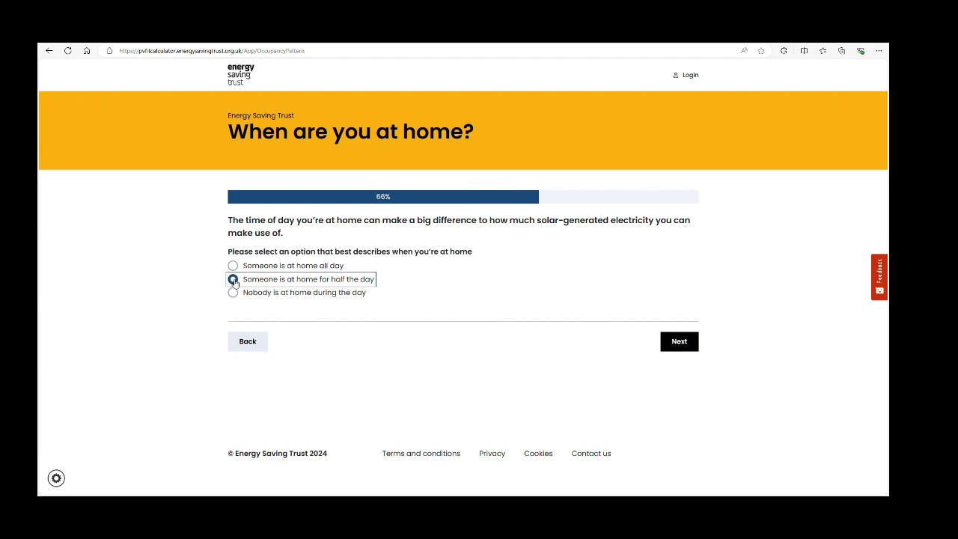
{"action": "left_click", "coordinate": [681, 346]}
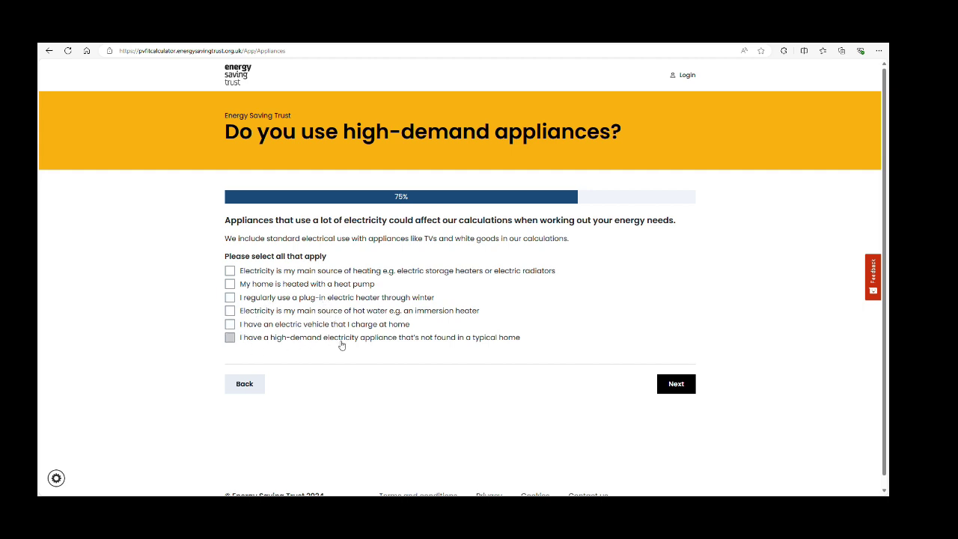
Submit the high-demand appliances question with nothing selected and accept "I don't know" for the yearly electricity use.
{"action": "left_click", "coordinate": [676, 384]}
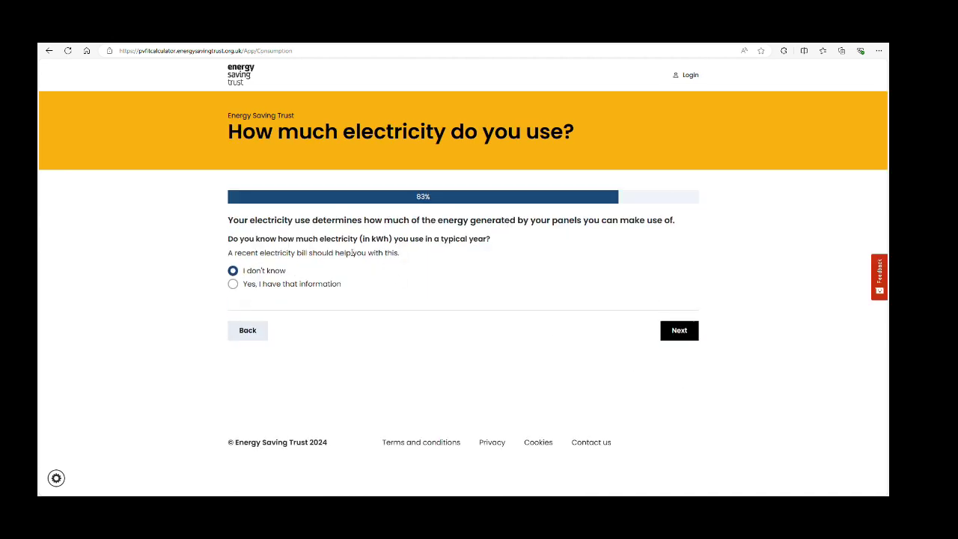
{"action": "left_click_drag", "start_coordinate": [229, 238], "coordinate": [494, 240]}
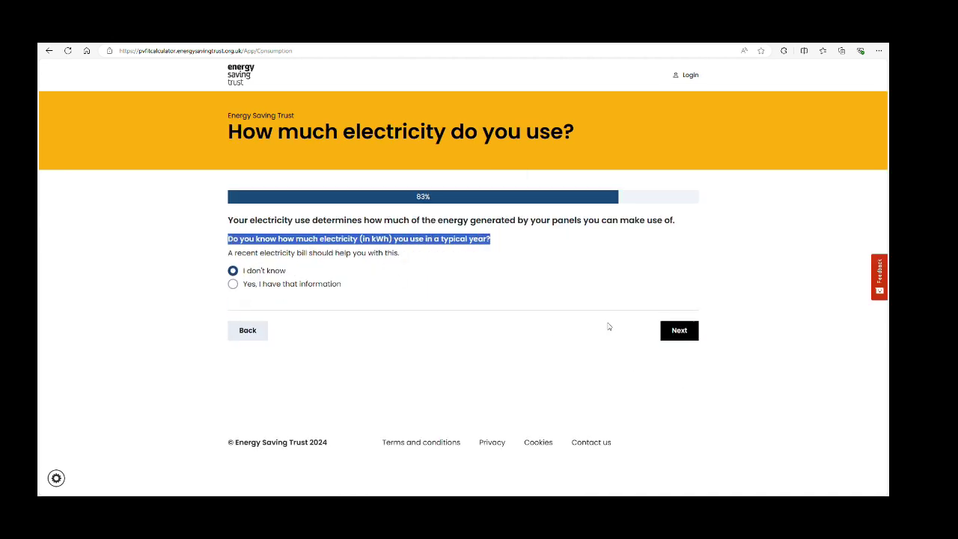
{"action": "left_click", "coordinate": [678, 333]}
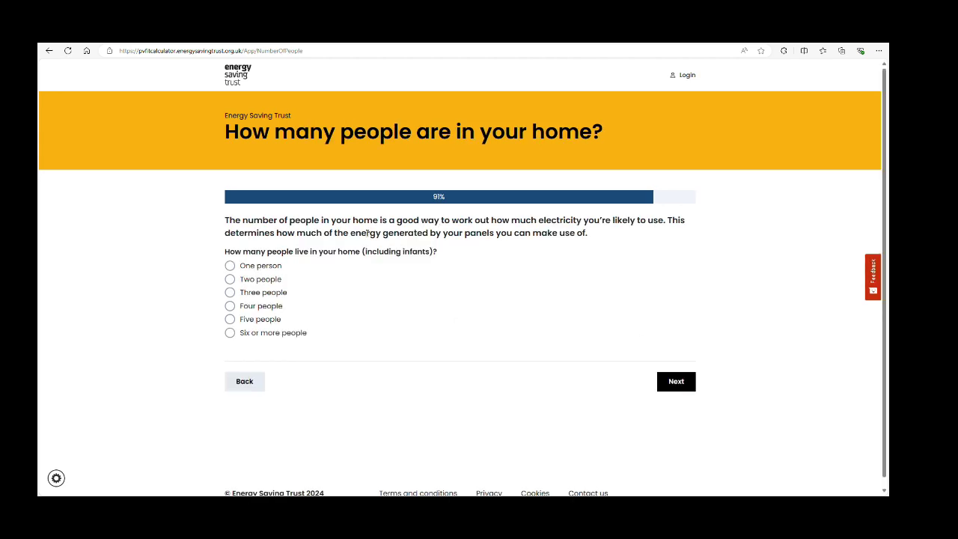
Set the number of people living in the home to two people and submit the answer.
{"action": "left_click_drag", "start_coordinate": [225, 251], "coordinate": [442, 254]}
{"action": "left_click", "coordinate": [451, 286]}
{"action": "left_click", "coordinate": [230, 279]}
{"action": "left_click", "coordinate": [678, 382]}
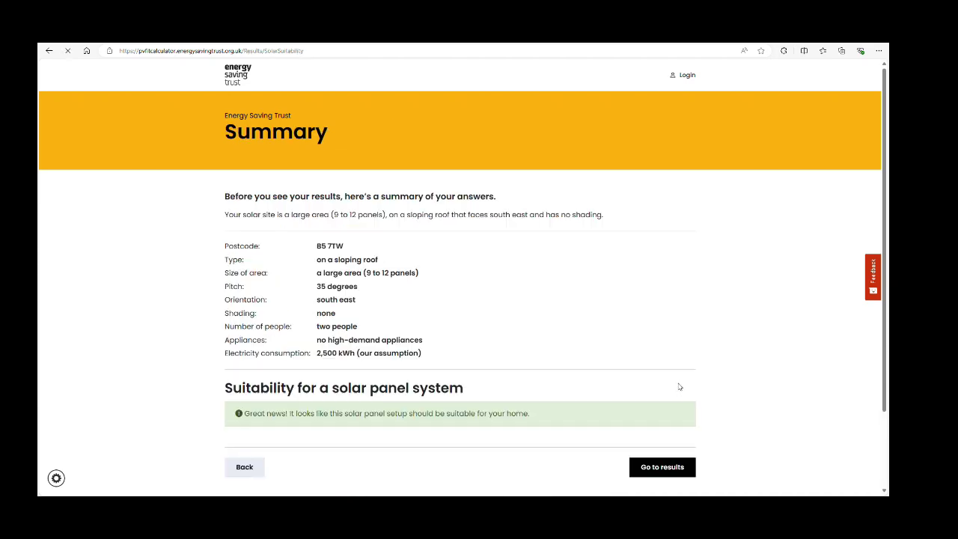
Review the summary of answers and the solar suitability message, and proceed to the results.
{"action": "scroll", "coordinate": [740, 330], "scroll_direction": "down", "scroll_amount": 2}
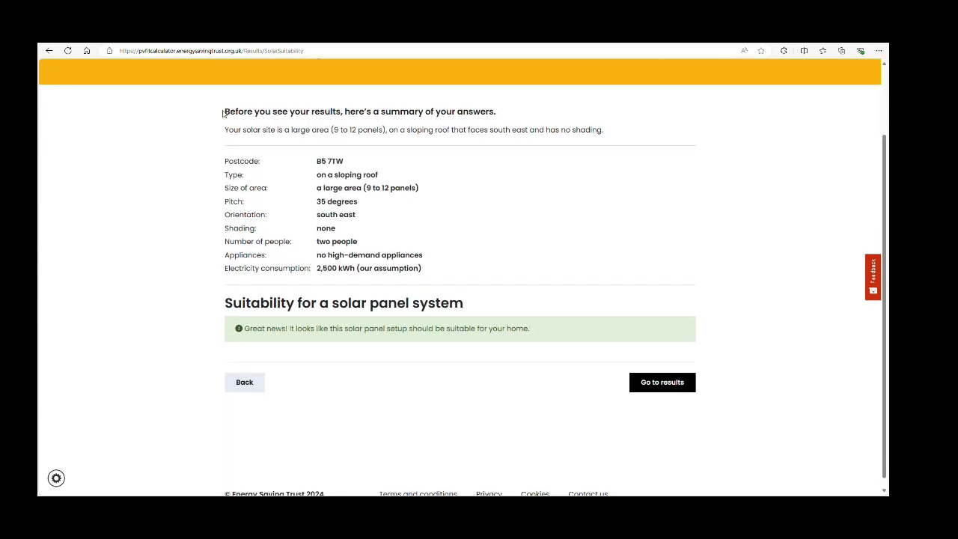
{"action": "left_click_drag", "start_coordinate": [226, 111], "coordinate": [500, 113]}
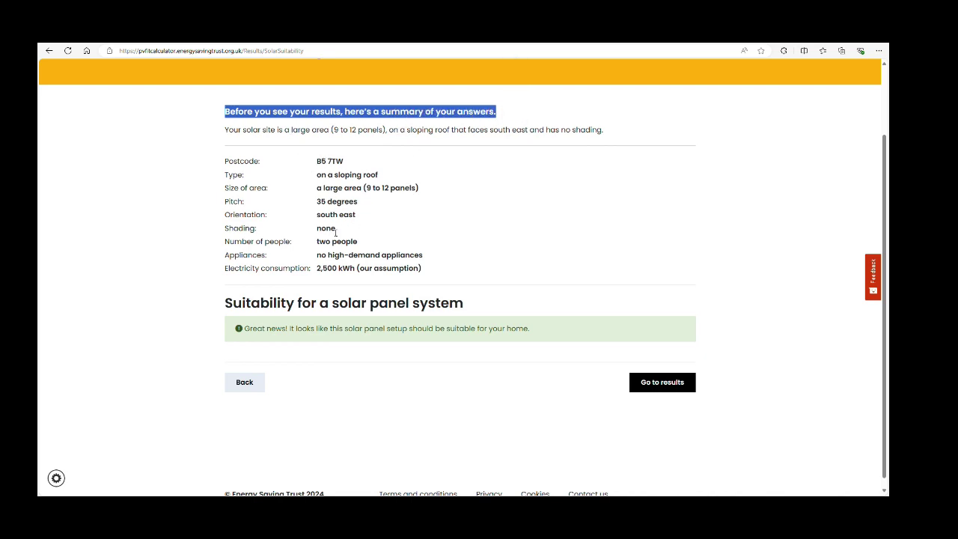
{"action": "left_click_drag", "start_coordinate": [244, 328], "coordinate": [532, 329]}
{"action": "left_click", "coordinate": [664, 386]}
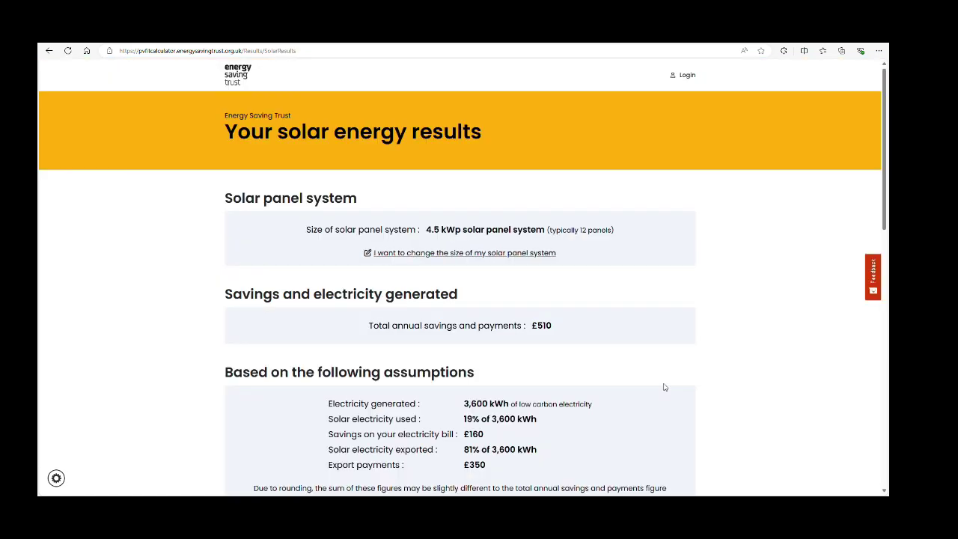
Examine the solar panel system size, the annual savings and the assumptions about electricity generated in the results.
{"action": "scroll", "coordinate": [621, 255], "scroll_direction": "down", "scroll_amount": 1}
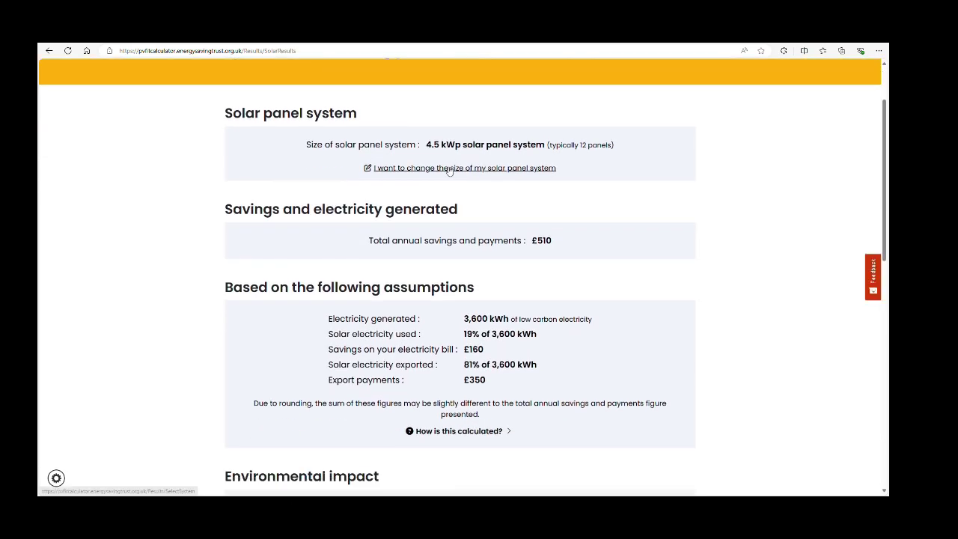
{"action": "left_click_drag", "start_coordinate": [432, 145], "coordinate": [517, 143]}
{"action": "left_click", "coordinate": [427, 144]}
{"action": "left_click_drag", "start_coordinate": [427, 144], "coordinate": [629, 149]}
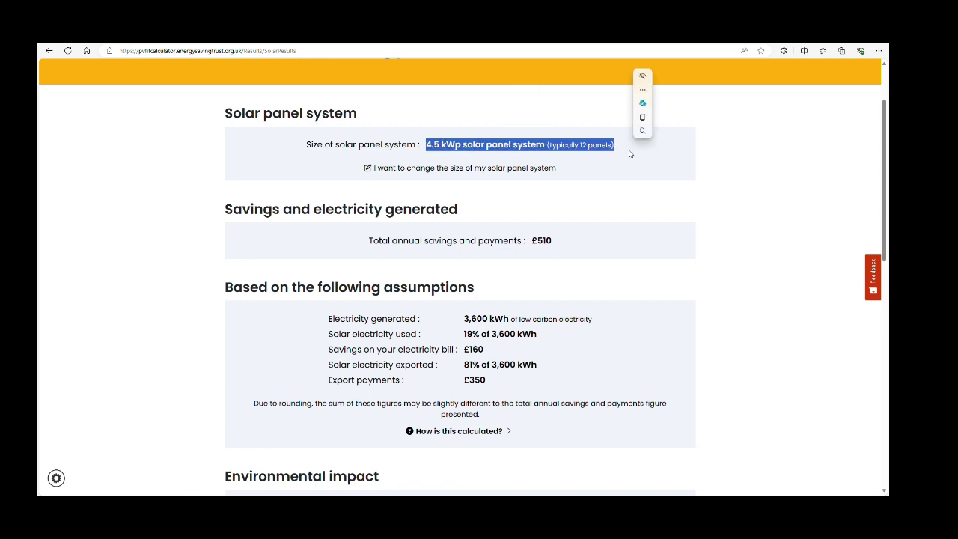
{"action": "left_click", "coordinate": [714, 262]}
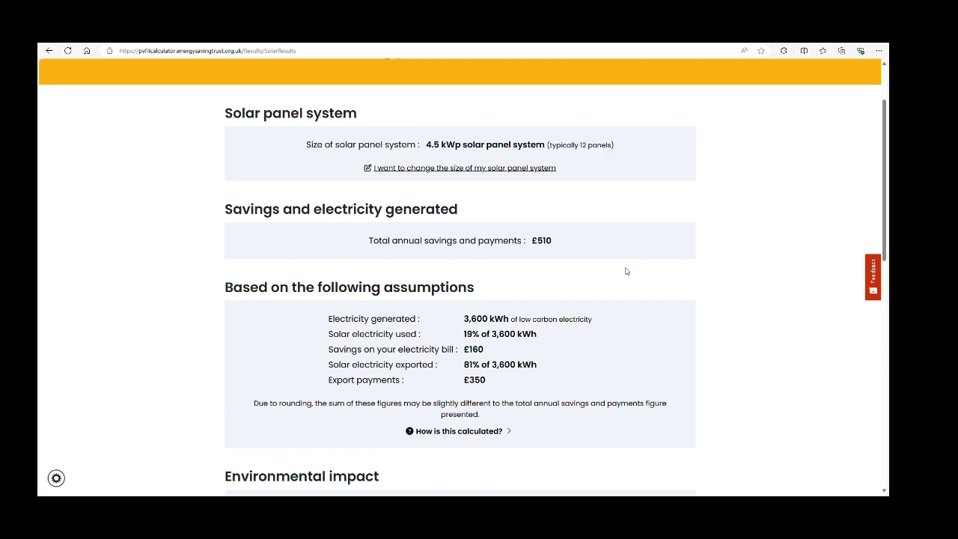
{"action": "scroll", "coordinate": [614, 275], "scroll_direction": "down", "scroll_amount": 1}
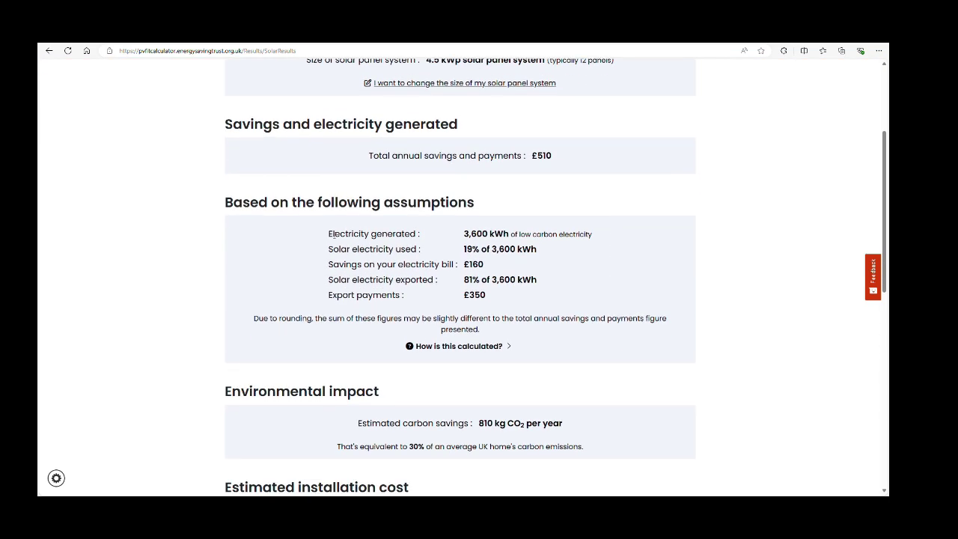
{"action": "left_click_drag", "start_coordinate": [329, 233], "coordinate": [600, 243]}
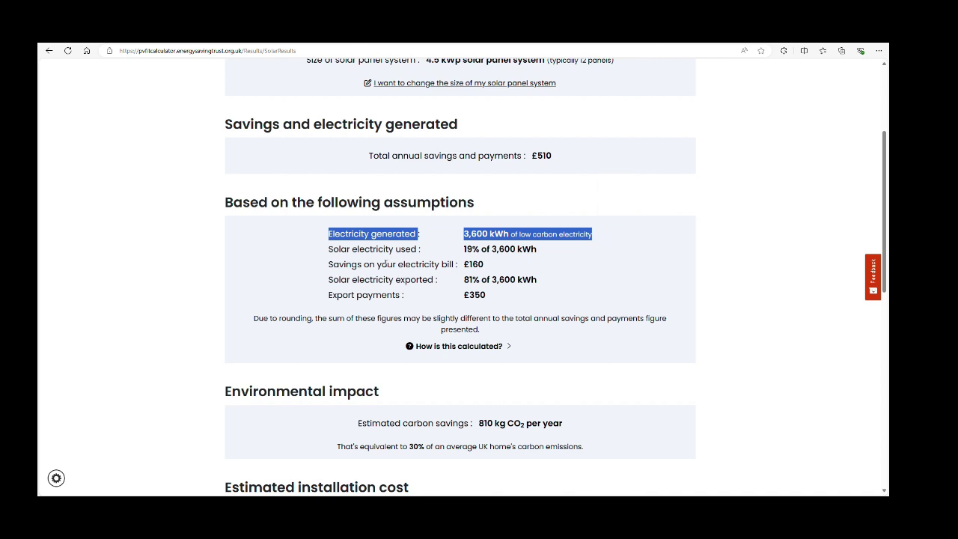
{"action": "left_click", "coordinate": [630, 150]}
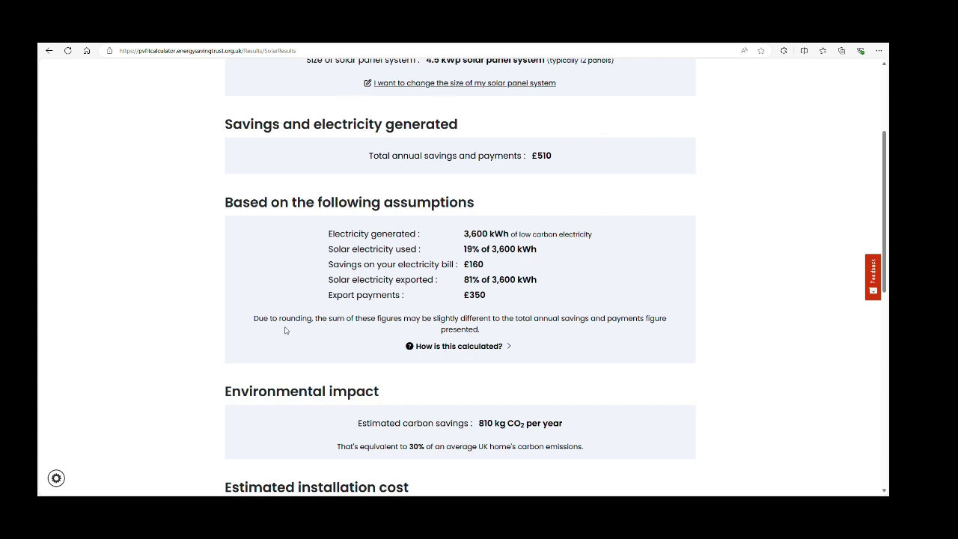
Examine the estimated installation cost, payback period and maintenance costs, and look over the rest of the results page.
{"action": "scroll", "coordinate": [513, 378], "scroll_direction": "down", "scroll_amount": 2}
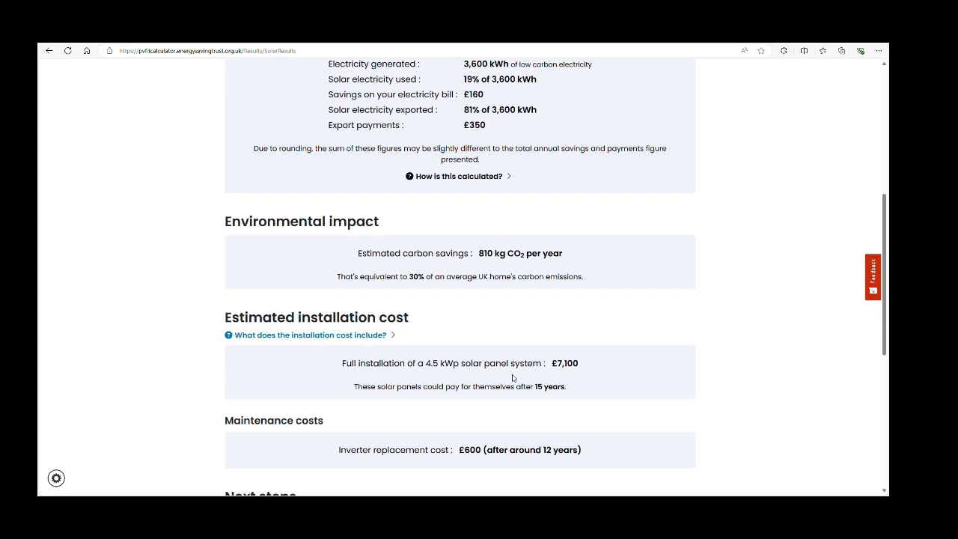
{"action": "left_click_drag", "start_coordinate": [591, 366], "coordinate": [344, 375]}
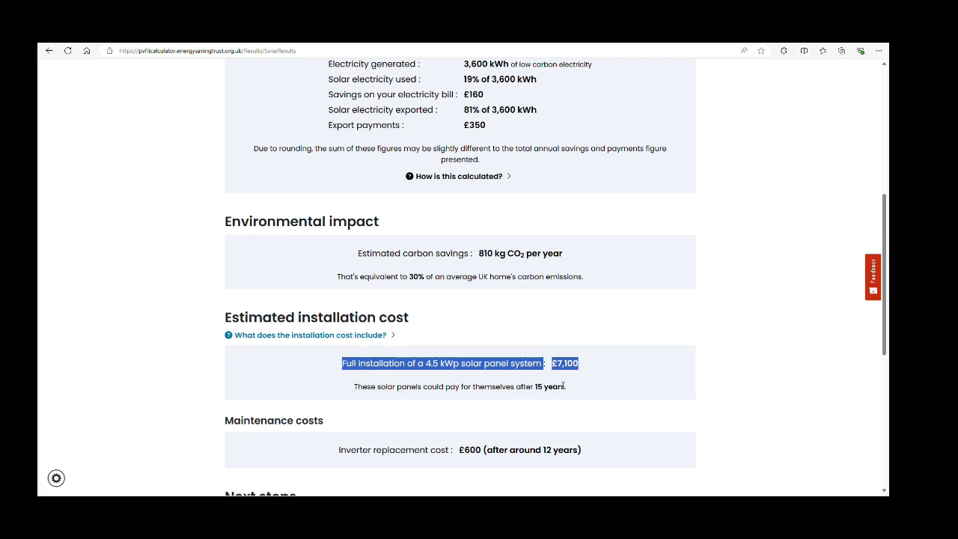
{"action": "left_click", "coordinate": [573, 392]}
{"action": "left_click_drag", "start_coordinate": [573, 392], "coordinate": [346, 399]}
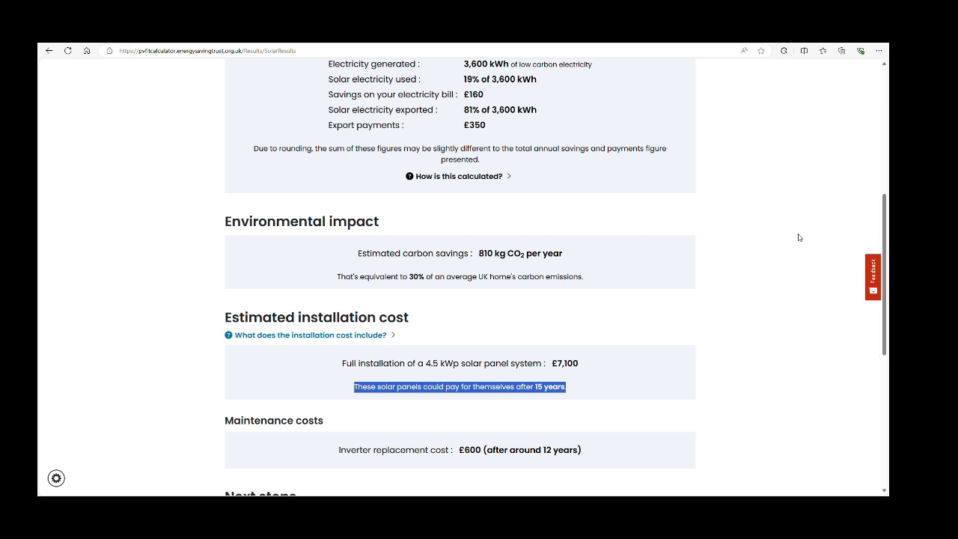
{"action": "left_click_drag", "start_coordinate": [772, 192], "coordinate": [753, 203]}
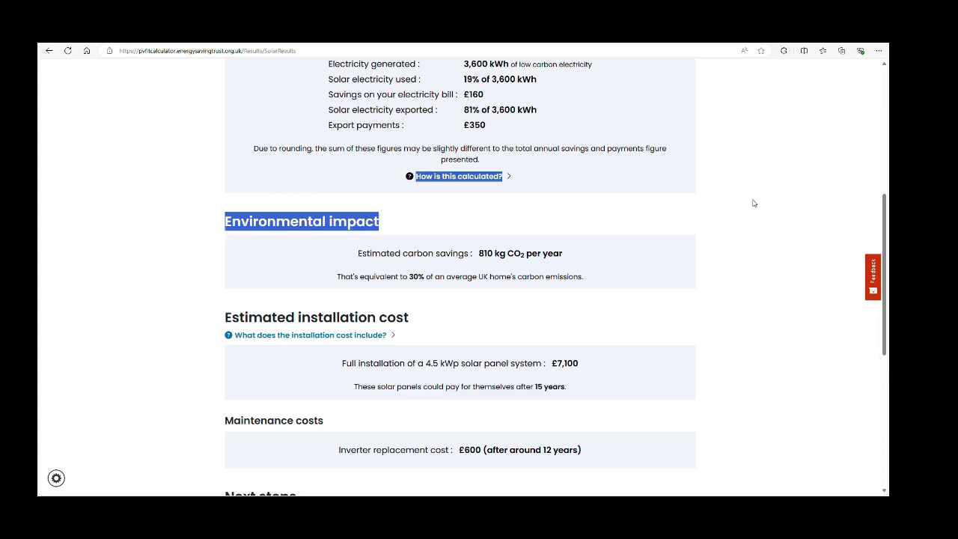
{"action": "scroll", "coordinate": [757, 200], "scroll_direction": "up", "scroll_amount": 2}
{"action": "scroll", "coordinate": [756, 201], "scroll_direction": "down", "scroll_amount": 3}
{"action": "left_click", "coordinate": [754, 202]}
{"action": "scroll", "coordinate": [726, 245], "scroll_direction": "down", "scroll_amount": 2}
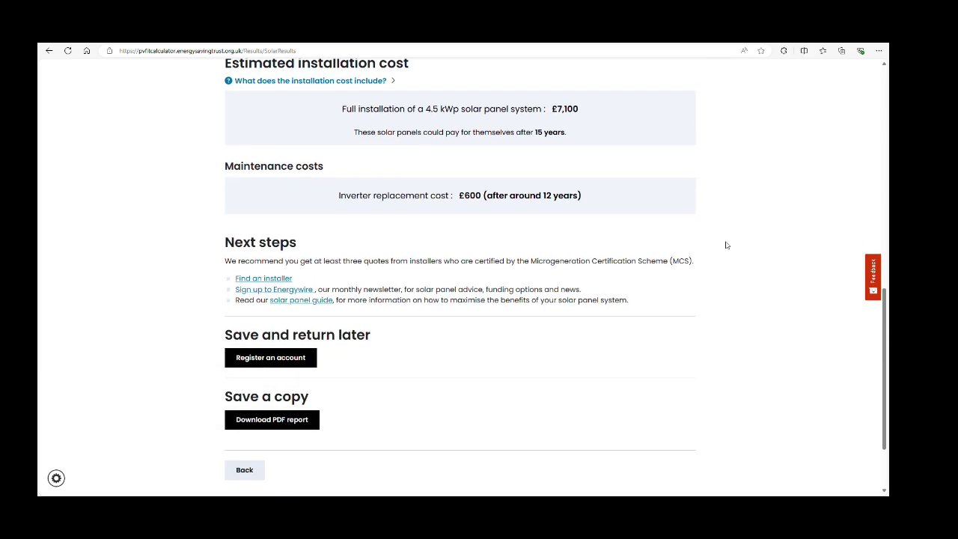
{"action": "scroll", "coordinate": [725, 245], "scroll_direction": "up", "scroll_amount": 3}
{"action": "scroll", "coordinate": [725, 245], "scroll_direction": "up", "scroll_amount": 4}
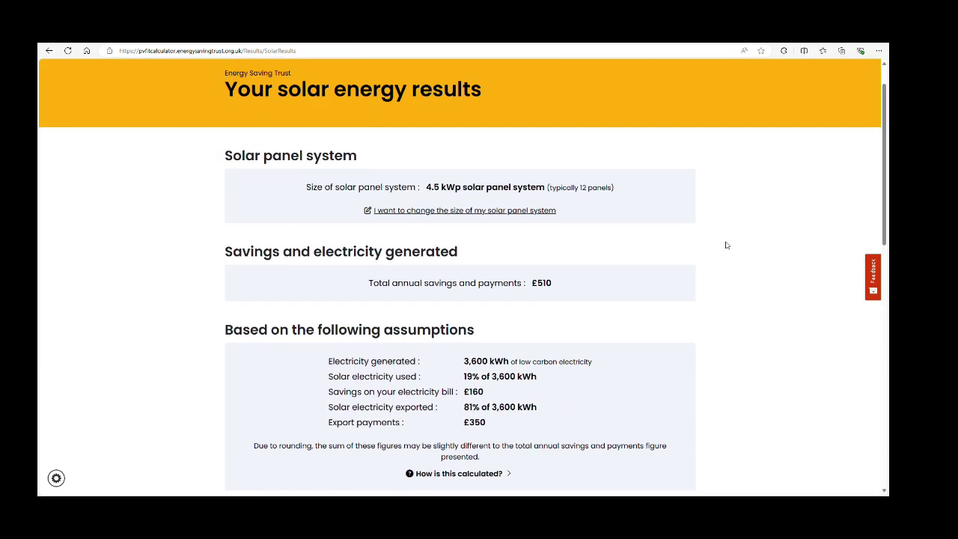
{"action": "scroll", "coordinate": [725, 245], "scroll_direction": "down", "scroll_amount": 10}
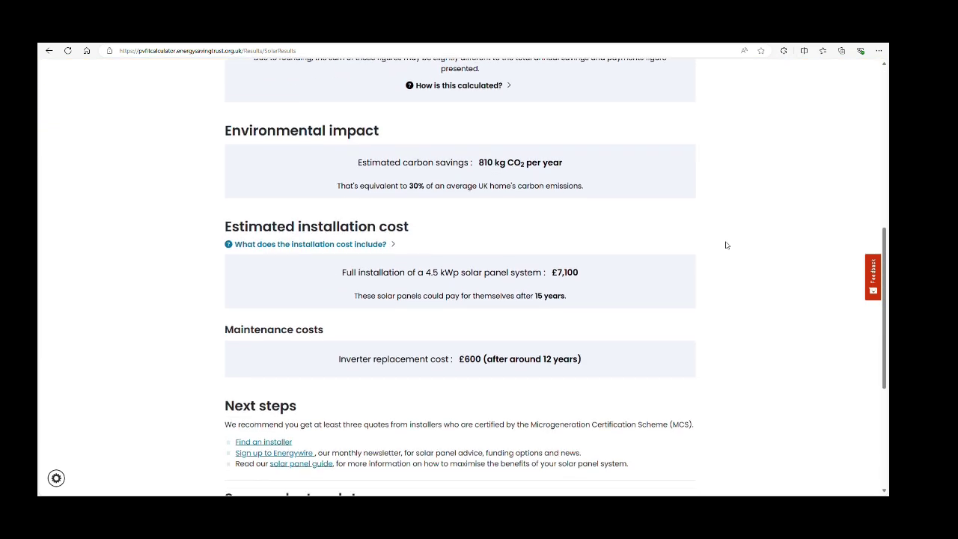
Download the PDF report of the results, open it and read through to its last page.
{"action": "left_click", "coordinate": [291, 327]}
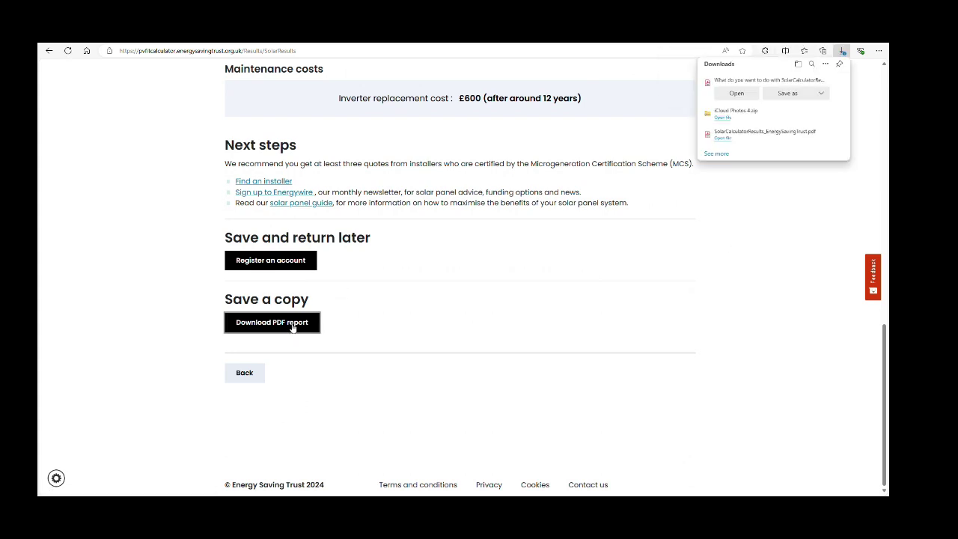
{"action": "left_click", "coordinate": [736, 93]}
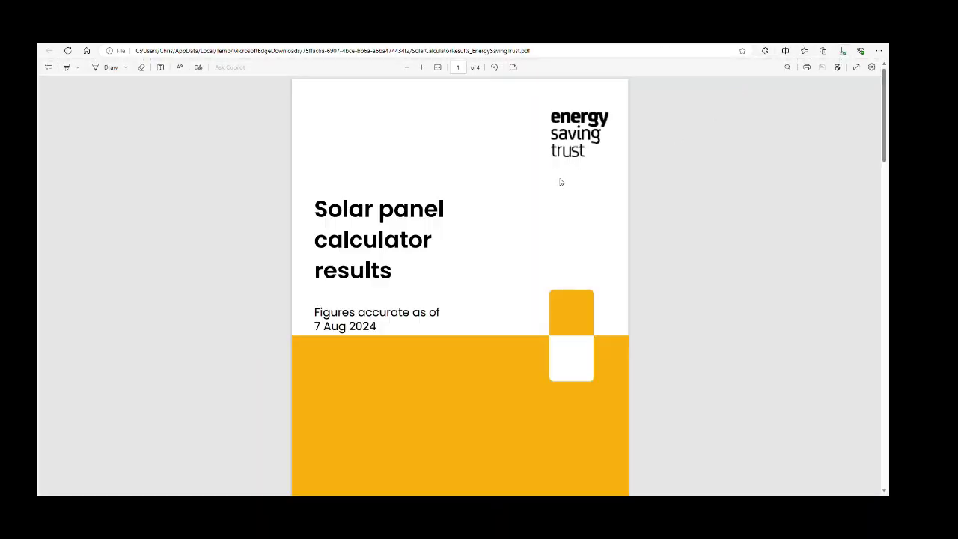
{"action": "scroll", "coordinate": [530, 195], "scroll_direction": "down", "scroll_amount": 6}
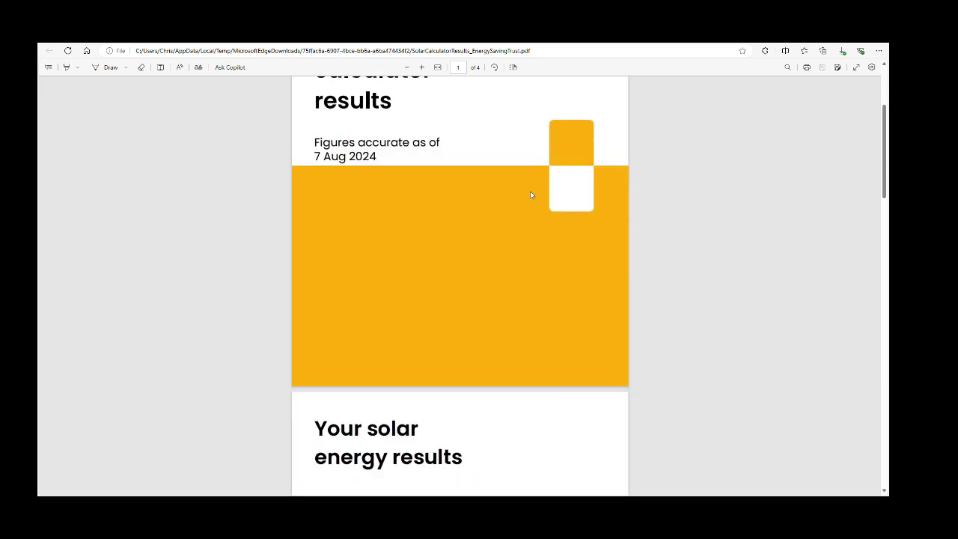
{"action": "scroll", "coordinate": [528, 194], "scroll_direction": "down", "scroll_amount": 8}
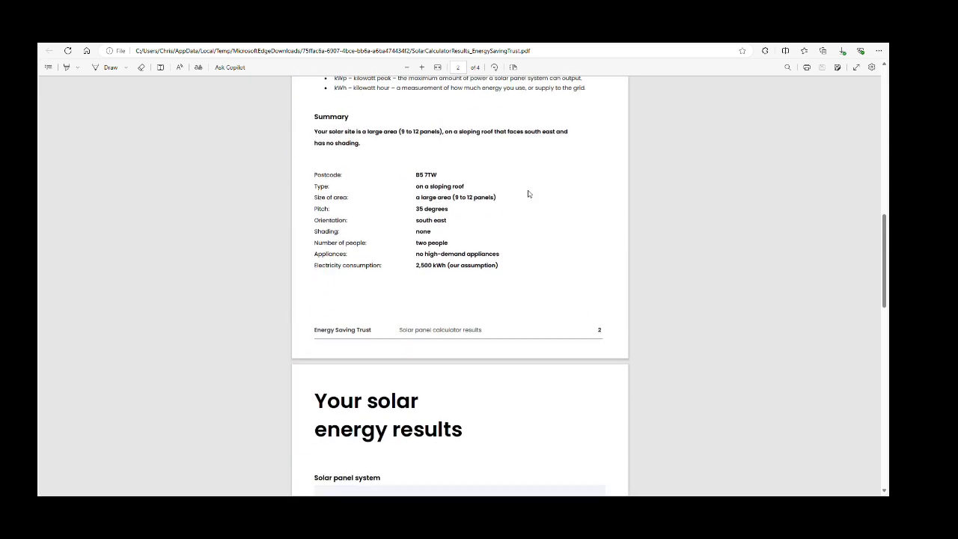
{"action": "scroll", "coordinate": [525, 183], "scroll_direction": "down", "scroll_amount": 8}
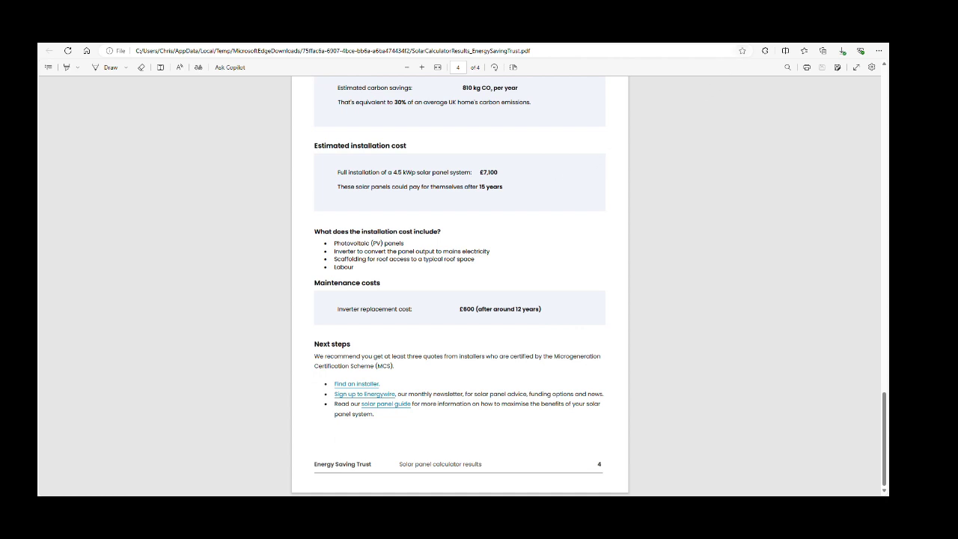
Return from the PDF report to the online results and bring the solar panel system size section into view.
{"action": "left_click", "coordinate": [739, 34]}
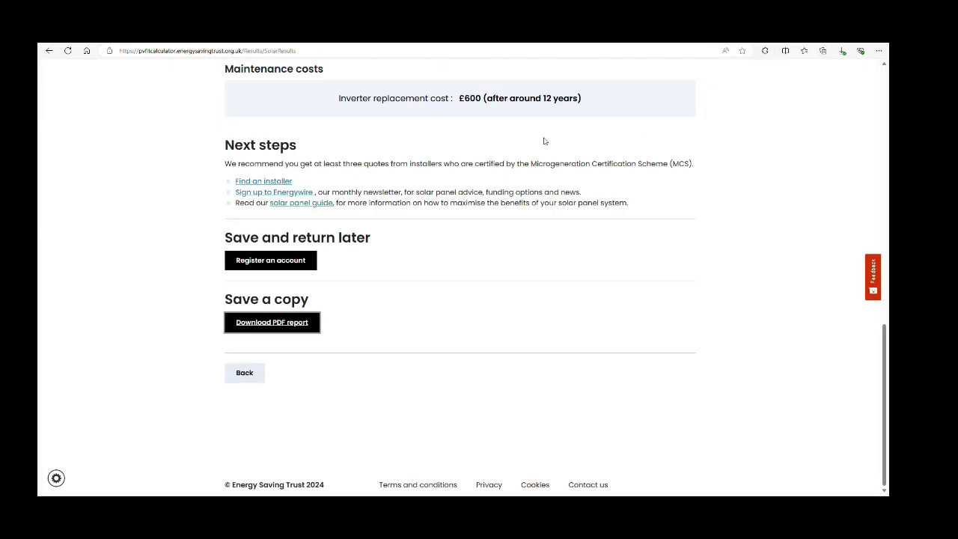
{"action": "scroll", "coordinate": [480, 141], "scroll_direction": "up", "scroll_amount": 6}
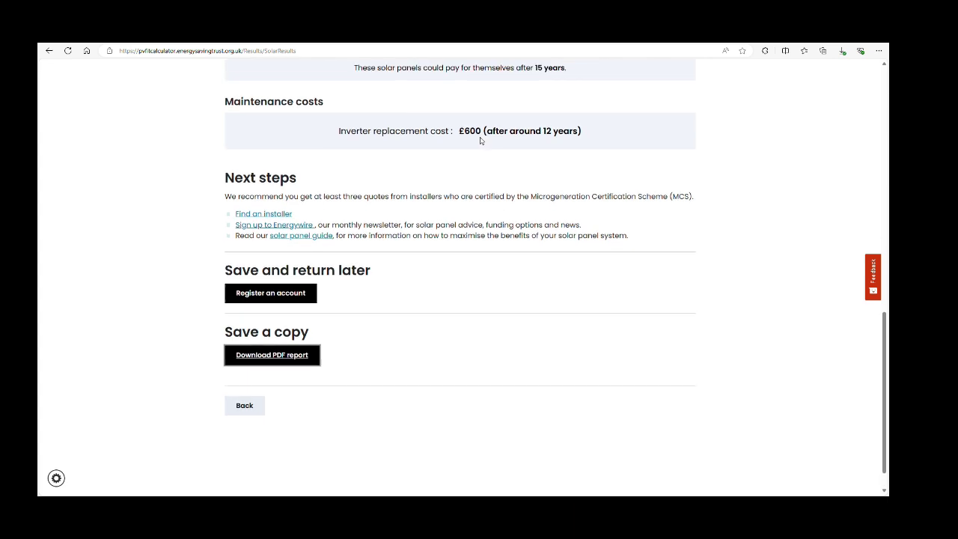
{"action": "scroll", "coordinate": [482, 147], "scroll_direction": "up", "scroll_amount": 3}
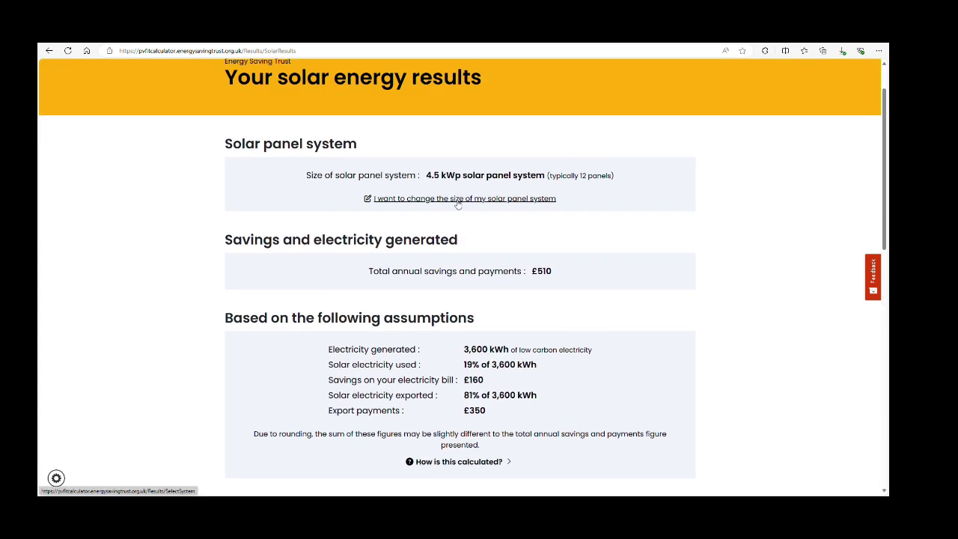
Change the solar panel system size to the very large 6.0 kW peak array (typically 16 panels) and save it.
{"action": "left_click", "coordinate": [458, 199]}
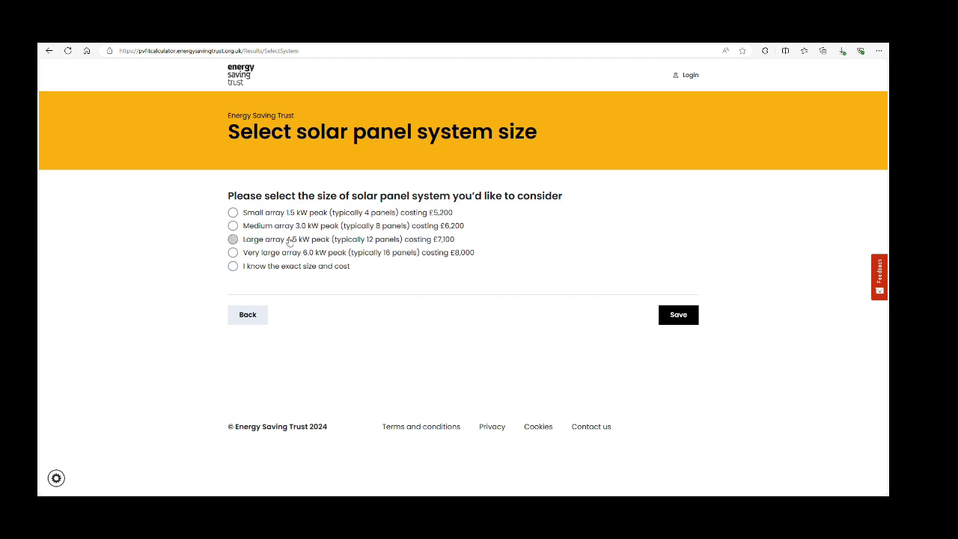
{"action": "left_click", "coordinate": [233, 253]}
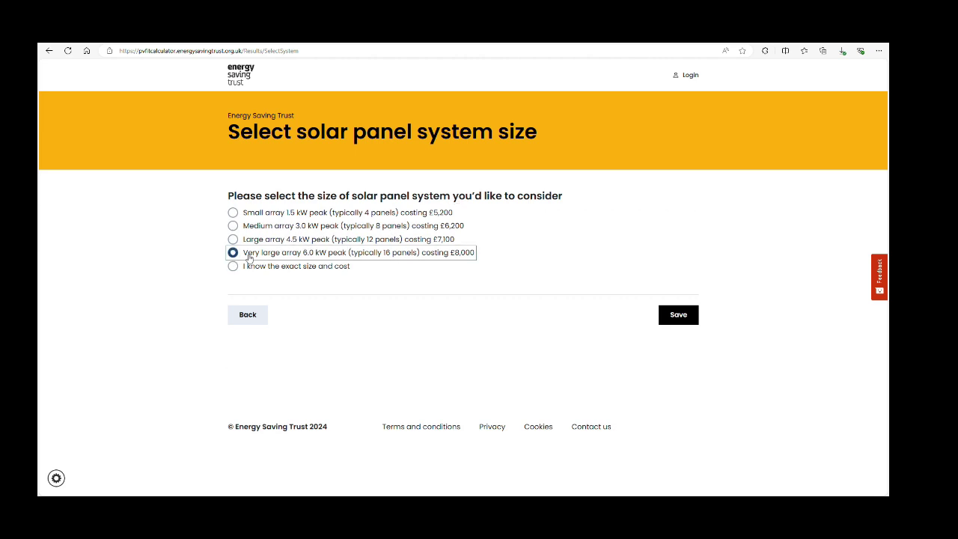
{"action": "left_click", "coordinate": [679, 316]}
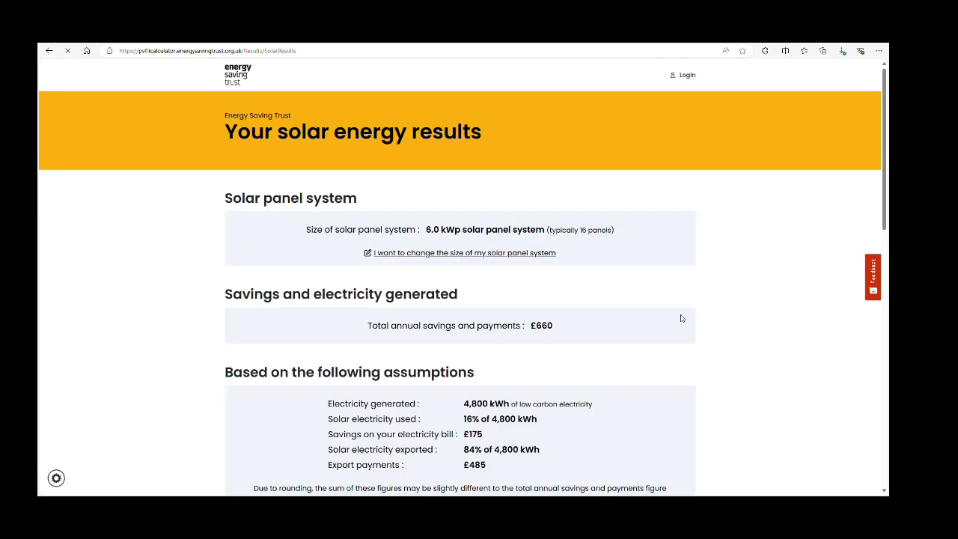
Examine the system size and the electricity generated in the results for the 6.0 kWp system.
{"action": "left_click_drag", "start_coordinate": [304, 230], "coordinate": [624, 238]}
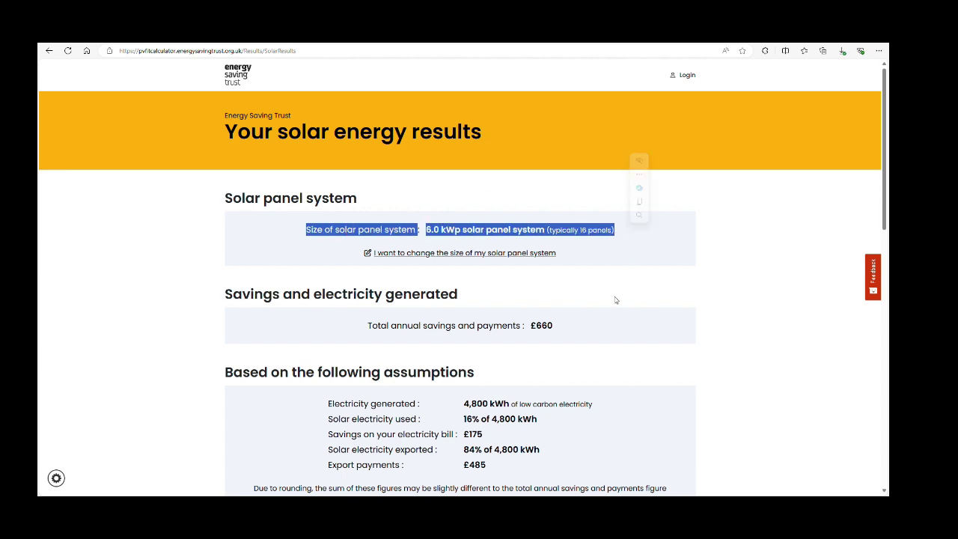
{"action": "scroll", "coordinate": [614, 299], "scroll_direction": "down", "scroll_amount": 3}
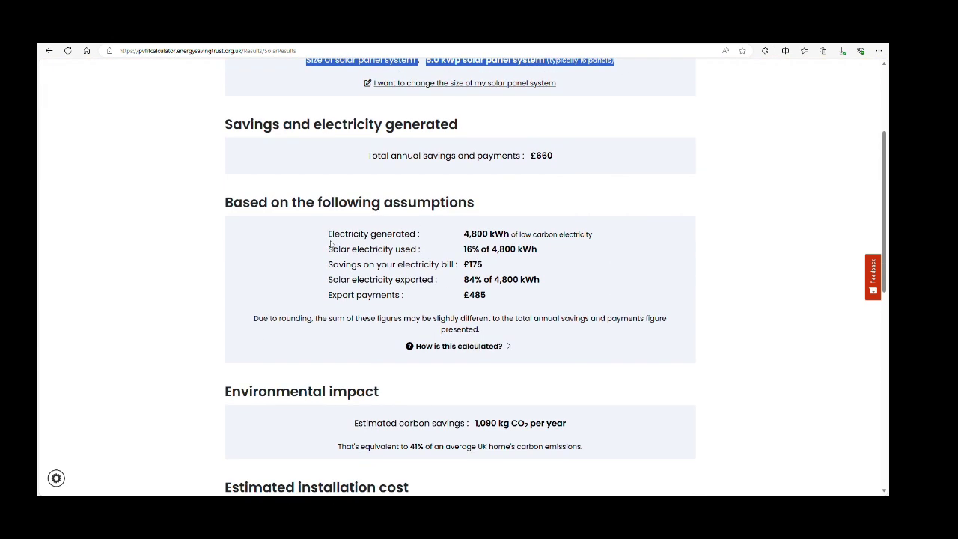
{"action": "left_click_drag", "start_coordinate": [329, 234], "coordinate": [604, 241]}
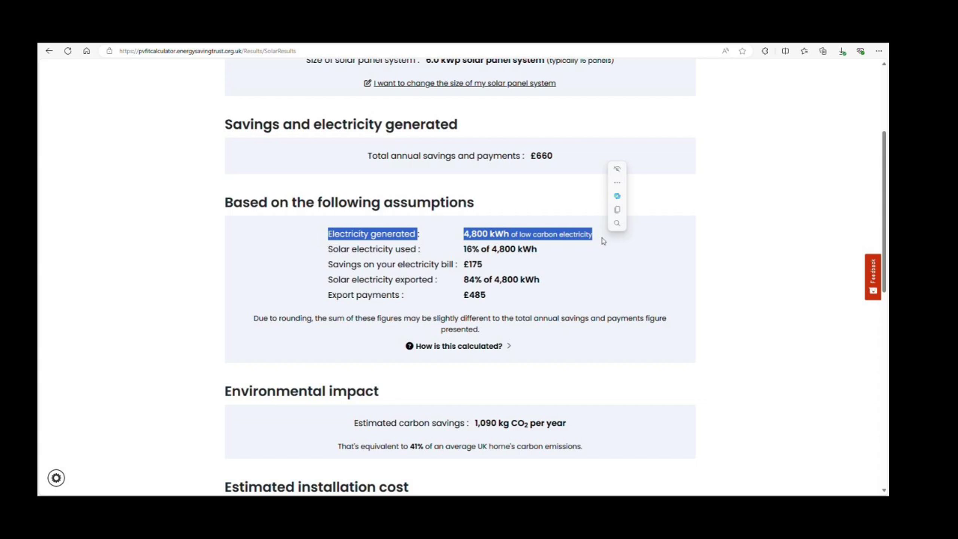
Change the system to an exact size of 8.0 kWp with an installation cost of £10000 and save it.
{"action": "scroll", "coordinate": [604, 242], "scroll_direction": "up", "scroll_amount": 2}
{"action": "left_click", "coordinate": [534, 254]}
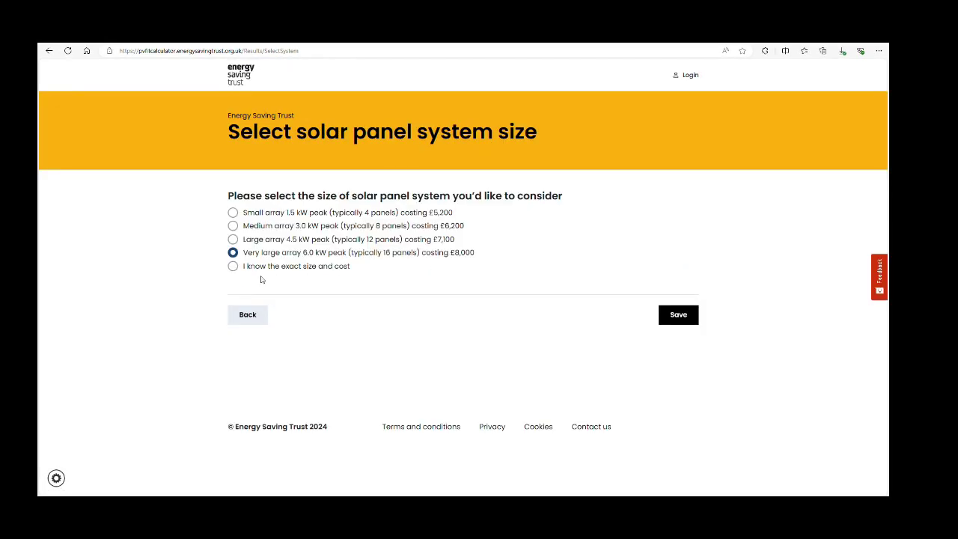
{"action": "left_click", "coordinate": [232, 270]}
{"action": "left_click", "coordinate": [277, 323]}
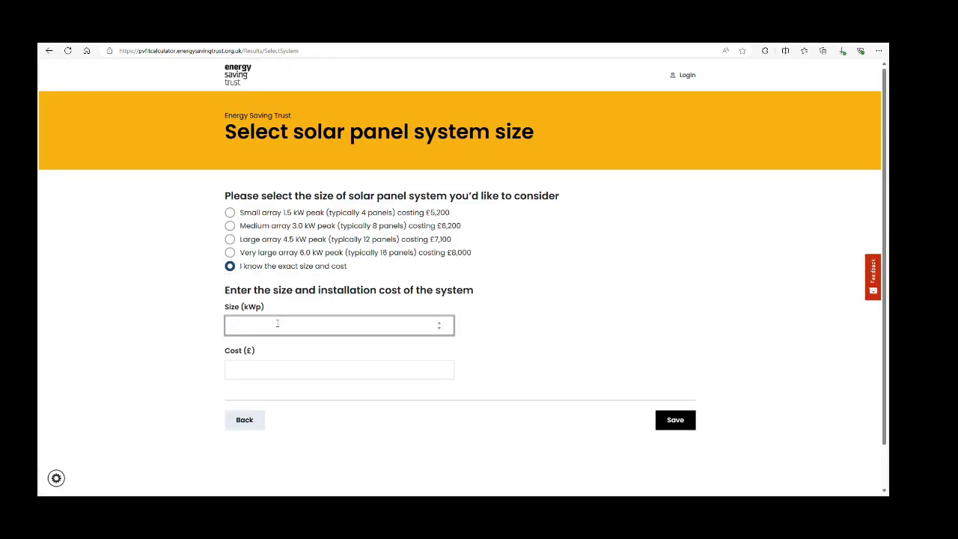
{"action": "type", "text": "8.0"}
{"action": "left_click", "coordinate": [256, 374]}
{"action": "type", "text": "10000"}
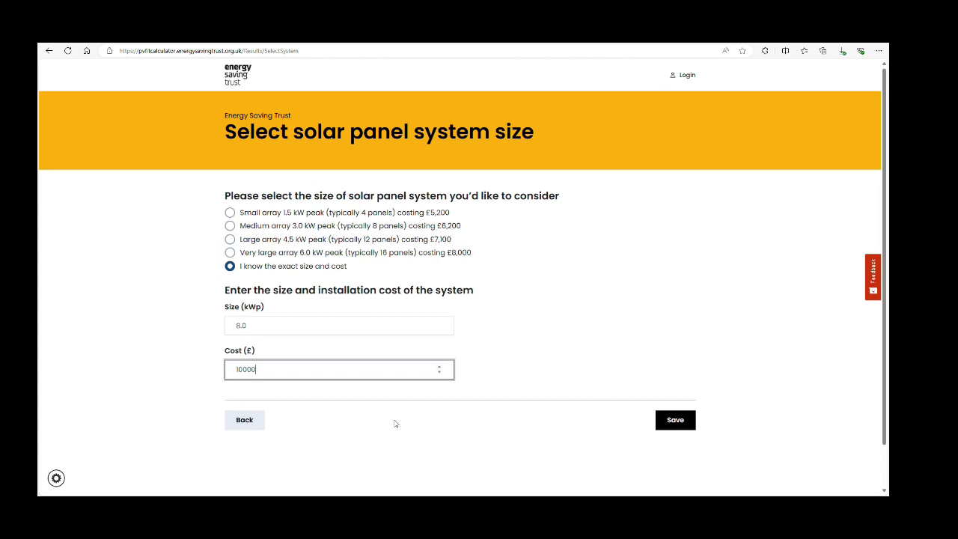
{"action": "left_click", "coordinate": [677, 421]}
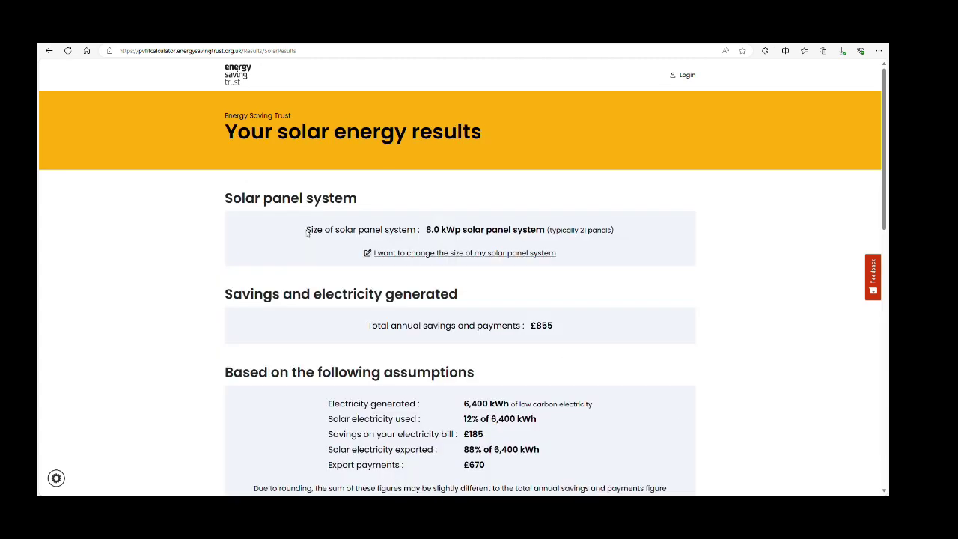
Examine the system size, electricity generated, installation cost and payback period in the results for the 8.0 kWp system.
{"action": "left_click_drag", "start_coordinate": [305, 230], "coordinate": [623, 232]}
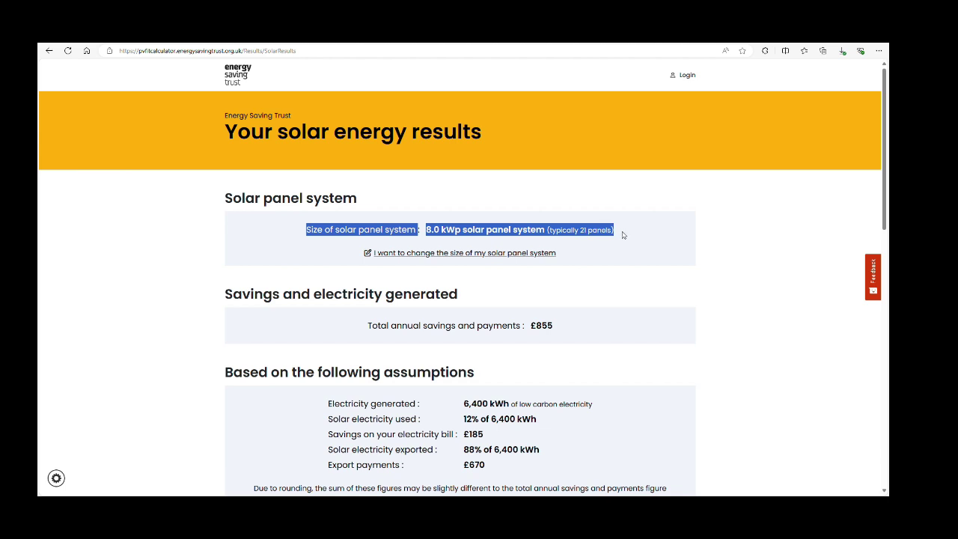
{"action": "scroll", "coordinate": [630, 266], "scroll_direction": "down", "scroll_amount": 3}
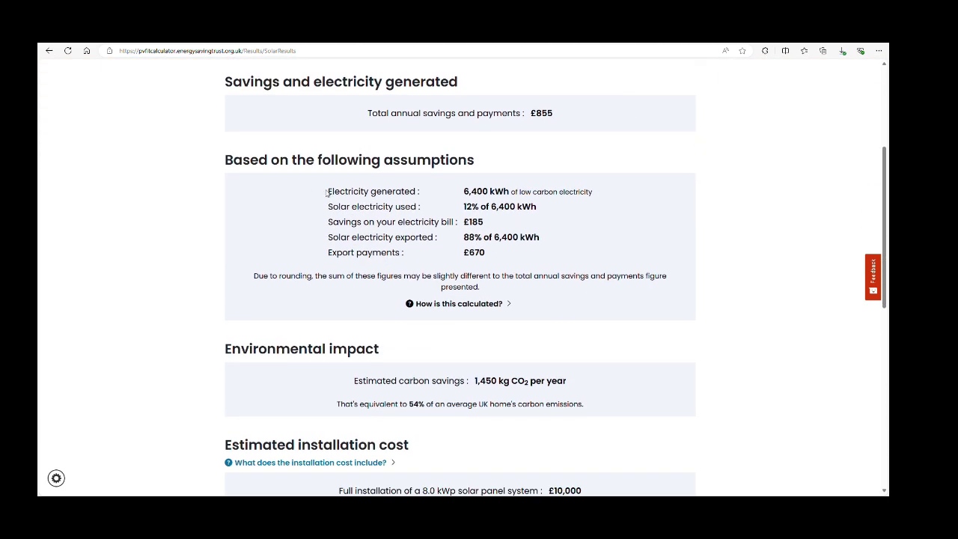
{"action": "left_click_drag", "start_coordinate": [328, 191], "coordinate": [604, 191]}
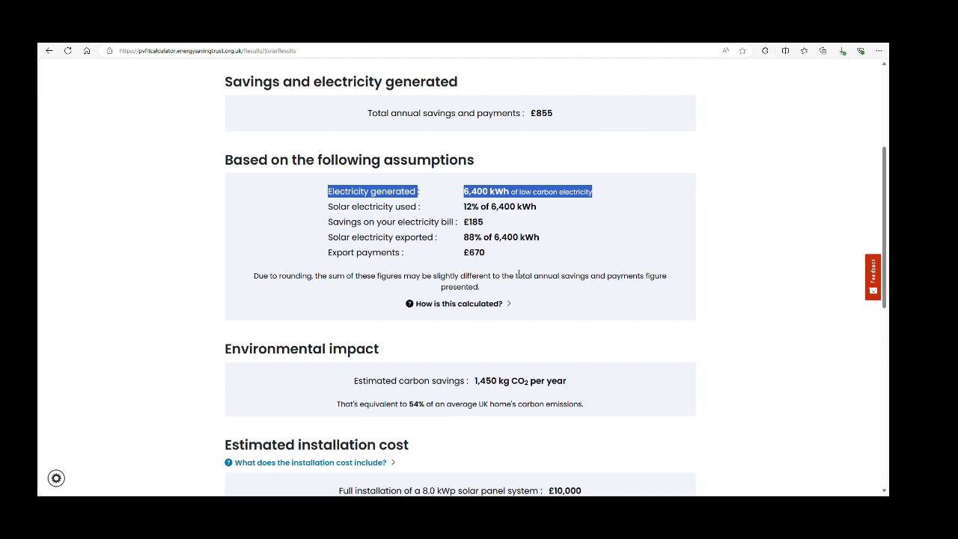
{"action": "scroll", "coordinate": [515, 305], "scroll_direction": "down", "scroll_amount": 1}
{"action": "scroll", "coordinate": [515, 305], "scroll_direction": "down", "scroll_amount": 3}
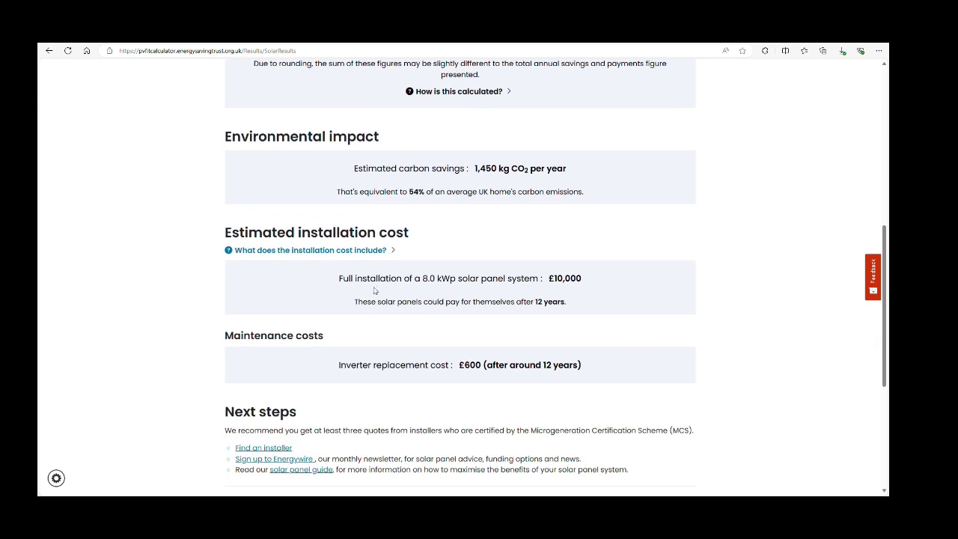
{"action": "left_click_drag", "start_coordinate": [341, 279], "coordinate": [353, 317]}
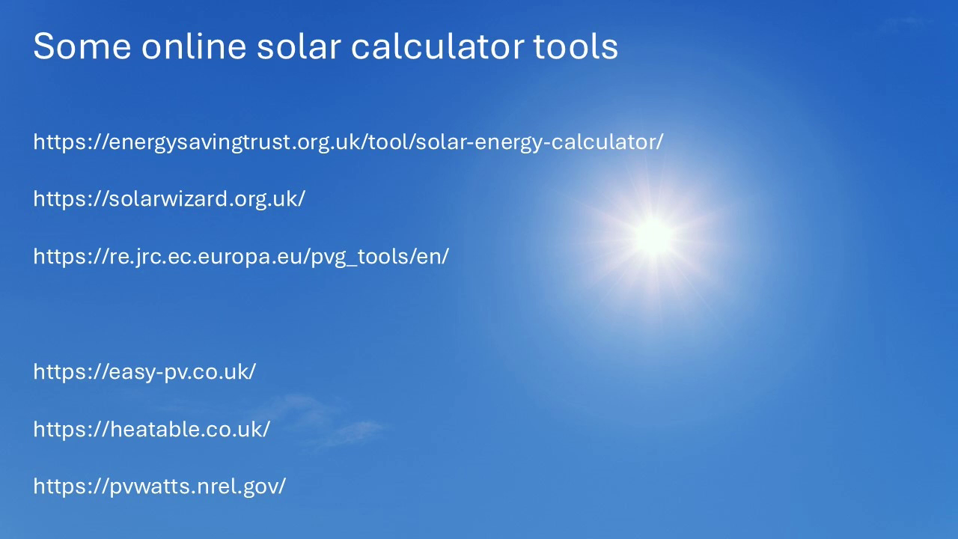
{"action": "mouse_move", "coordinate": [372, 161]}
{"action": "left_mouse_down"}
{"action": "mouse_move", "coordinate": [346, 295]}
{"action": "mouse_move", "coordinate": [223, 177]}
{"action": "left_mouse_up"}
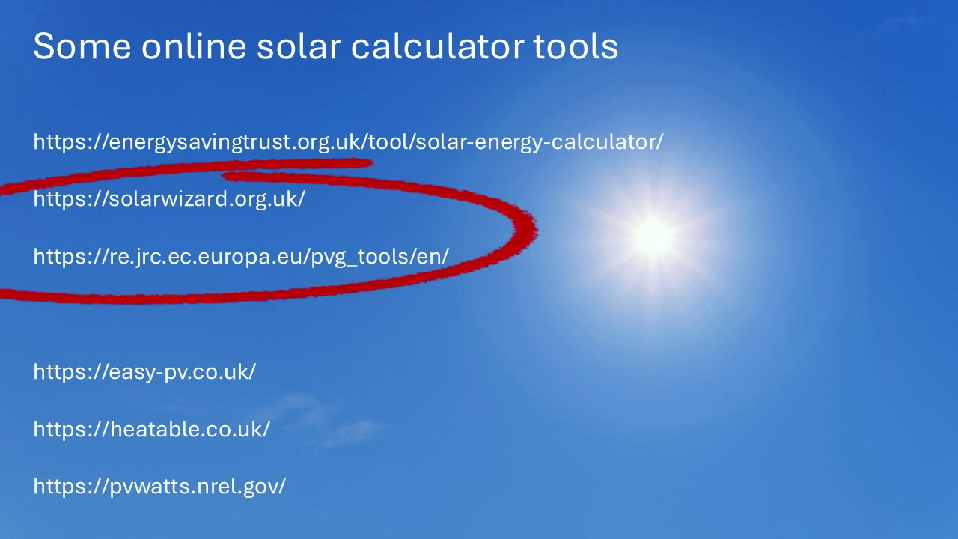